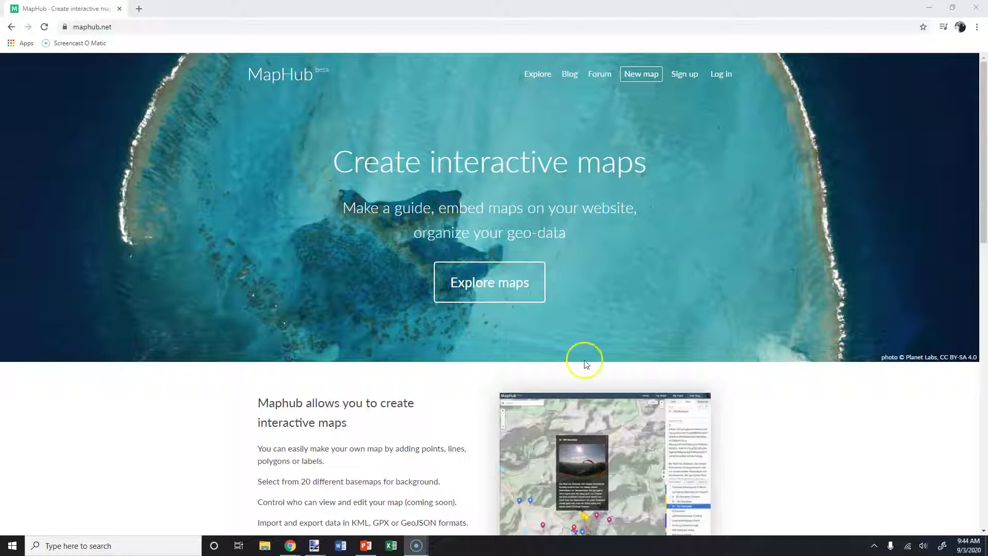
# Fill the sign-up form with a username, e-mail address and password, and submit it.
pyautogui.click(684, 80)
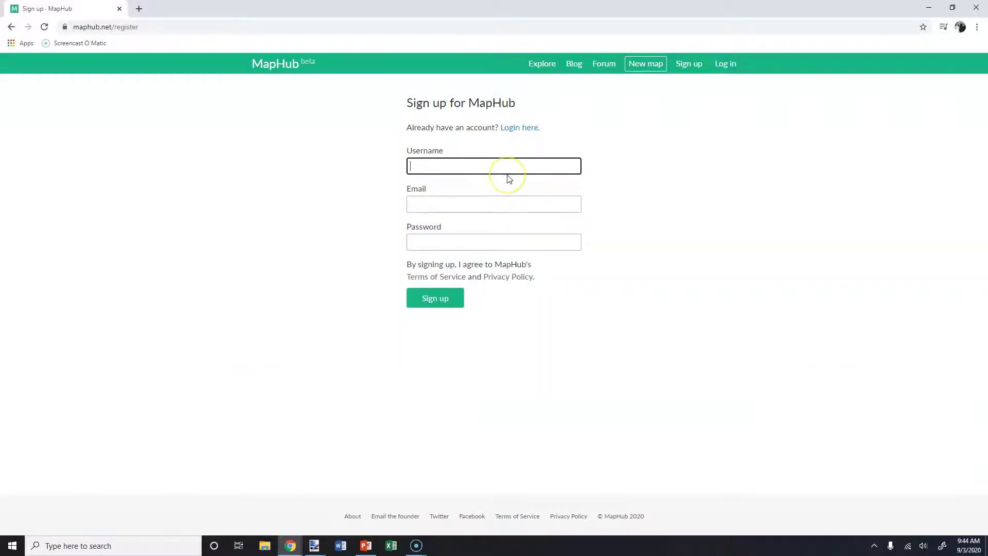
pyautogui.write('N')
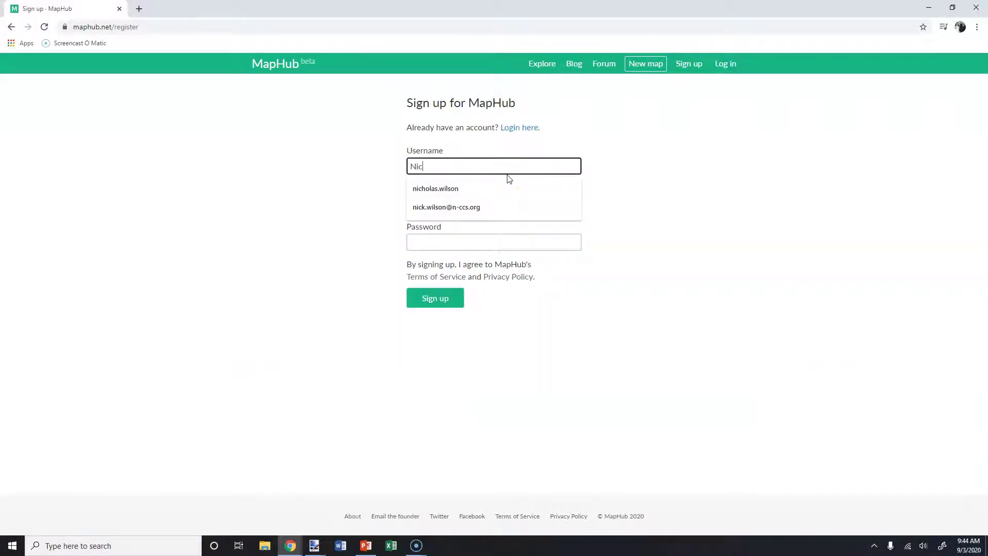
pyautogui.press('BackSpace')
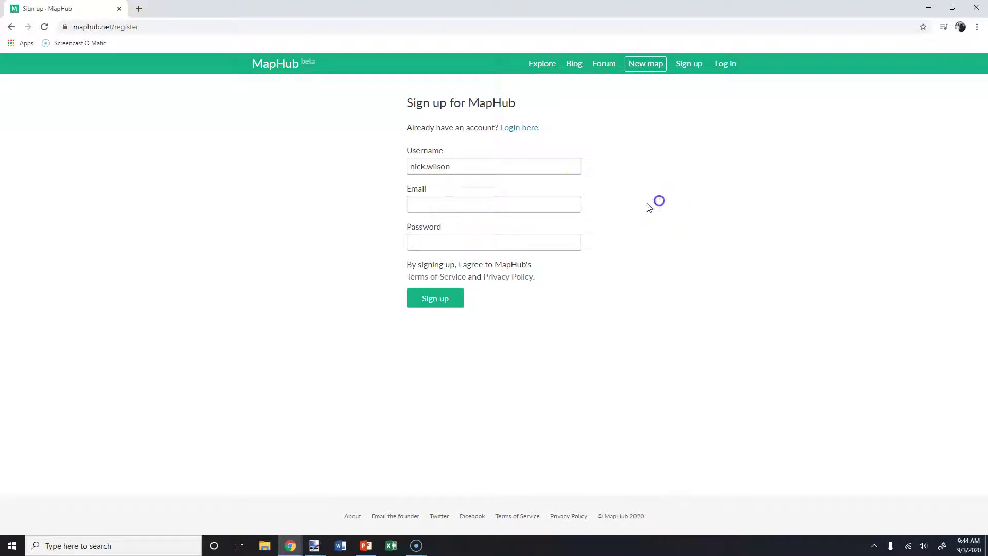
pyautogui.click(506, 203)
pyautogui.click(494, 226)
pyautogui.click(480, 239)
pyautogui.write('n')
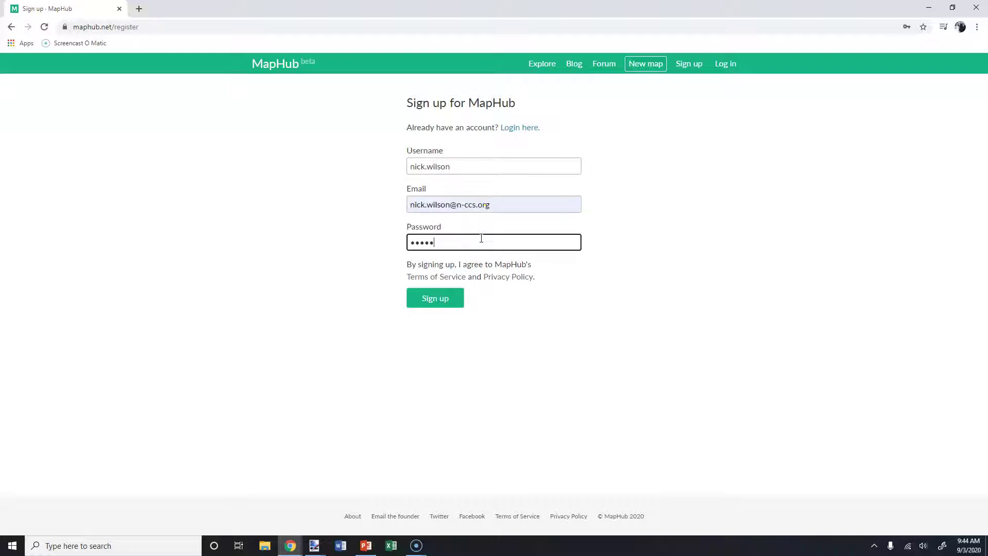
pyautogui.click(439, 298)
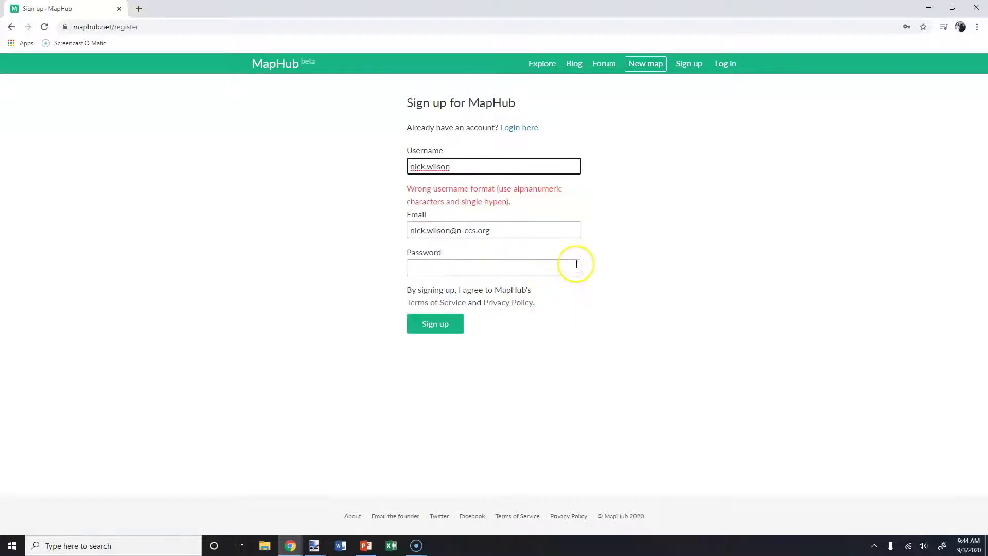
# Remove the dot from the username, re-enter the password and resubmit the form.
pyautogui.click(474, 166)
pyautogui.click(429, 166)
pyautogui.press('BackSpace')
pyautogui.click(454, 267)
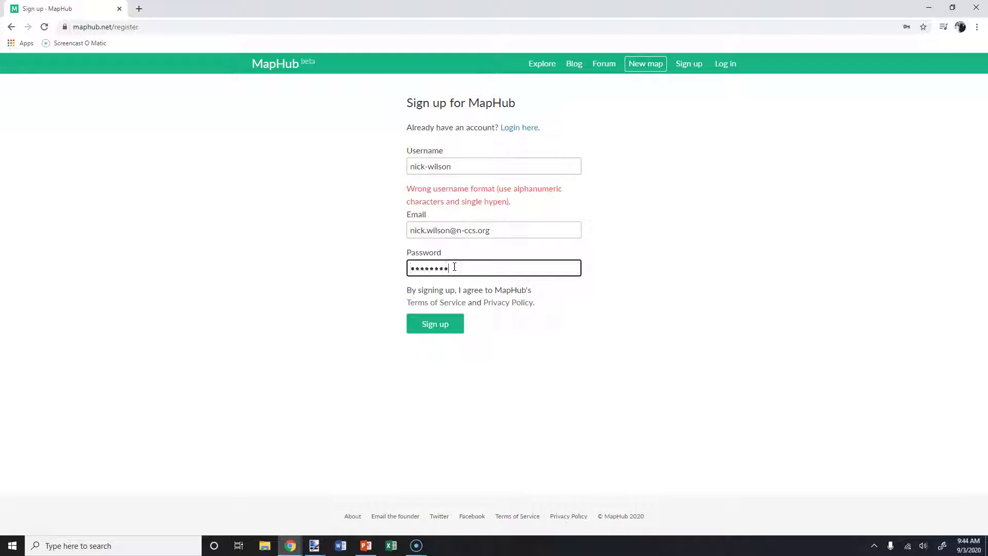
pyautogui.click(449, 323)
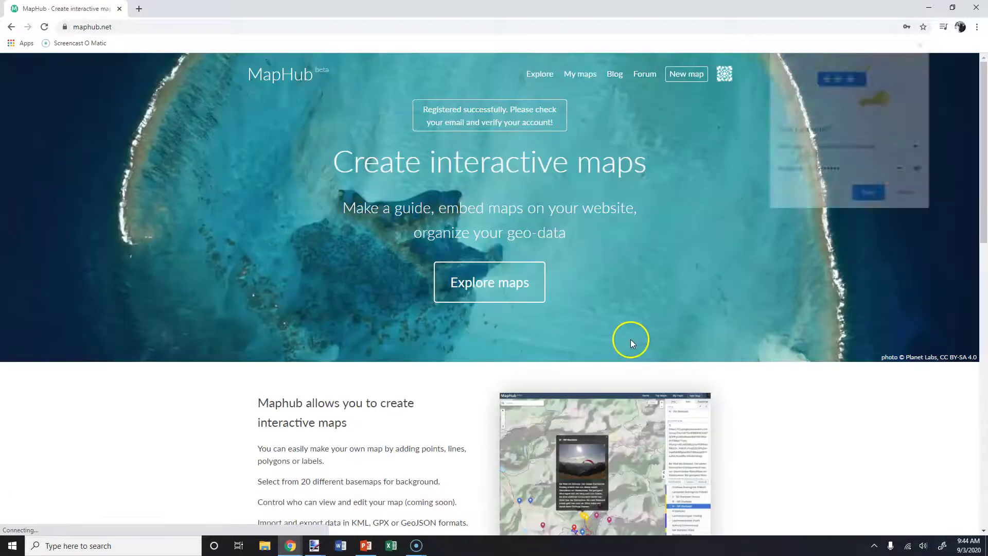
# Dismiss the save-password prompt, start a blank map and centre it on the contiguous US.
pyautogui.click(924, 43)
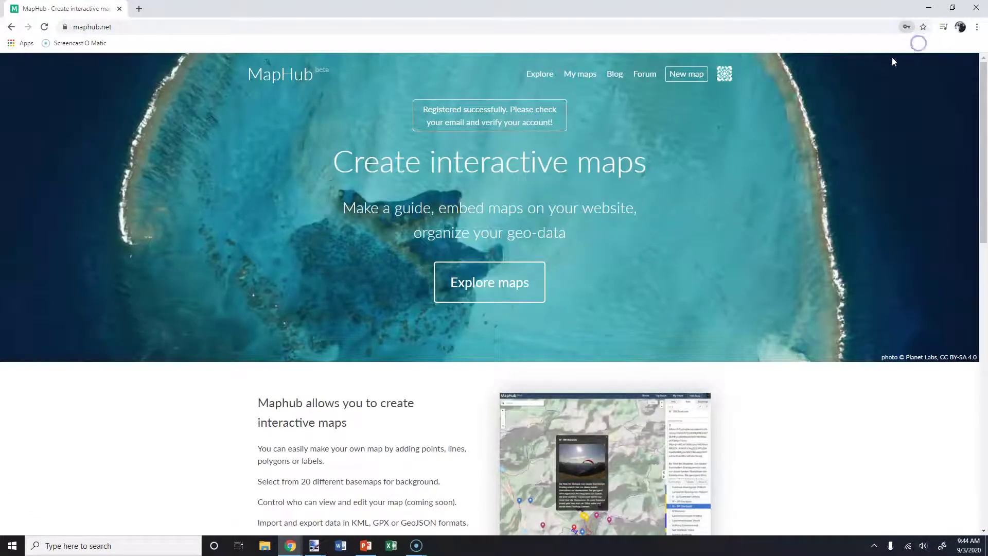
pyautogui.click(684, 75)
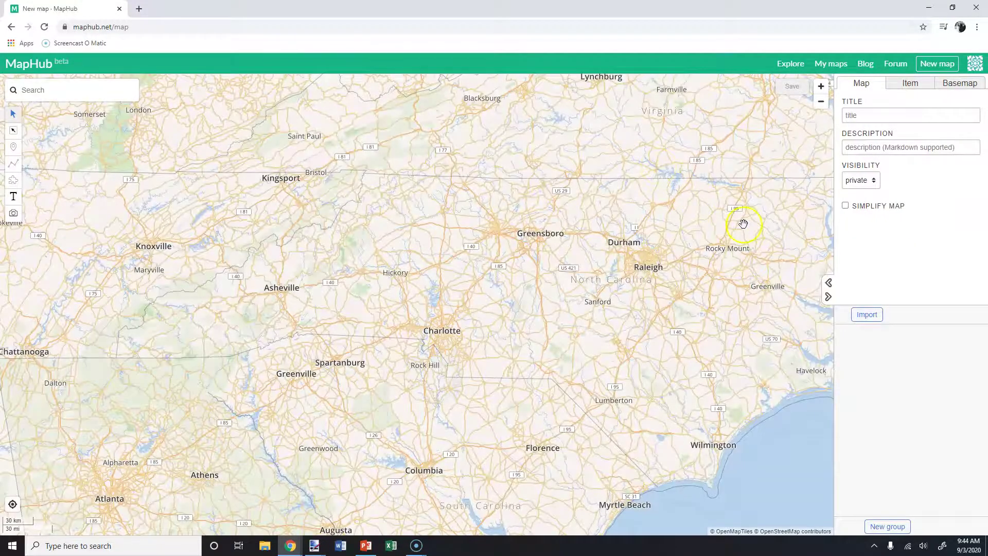
pyautogui.scroll(-2, 646, 290)
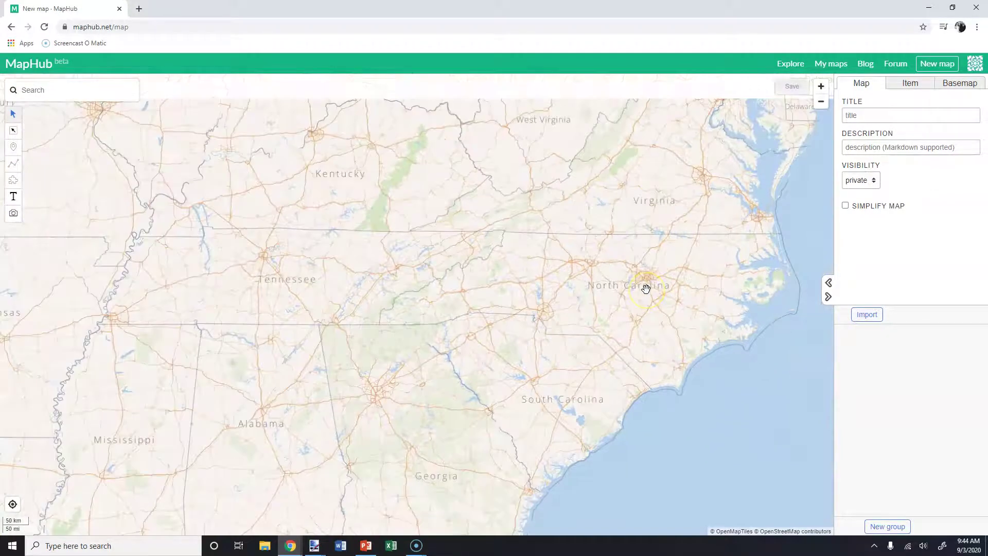
pyautogui.scroll(-2, 646, 289)
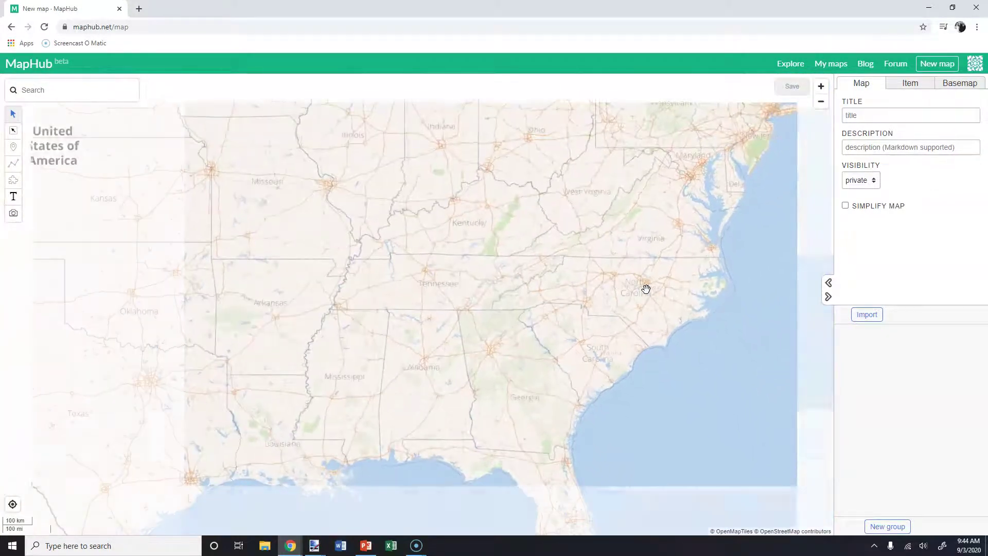
pyautogui.scroll(-2, 646, 289)
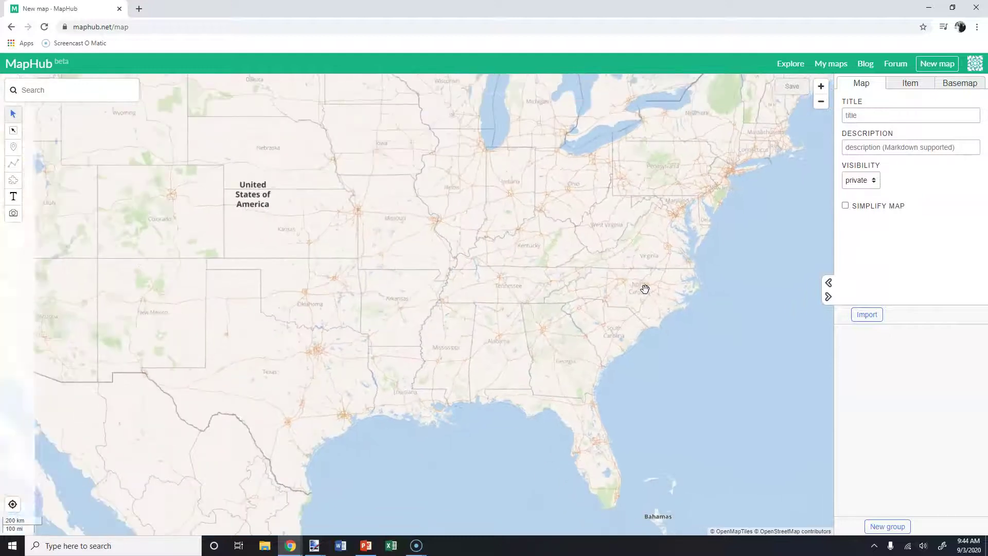
pyautogui.moveTo(653, 269); pyautogui.dragTo(670, 326)
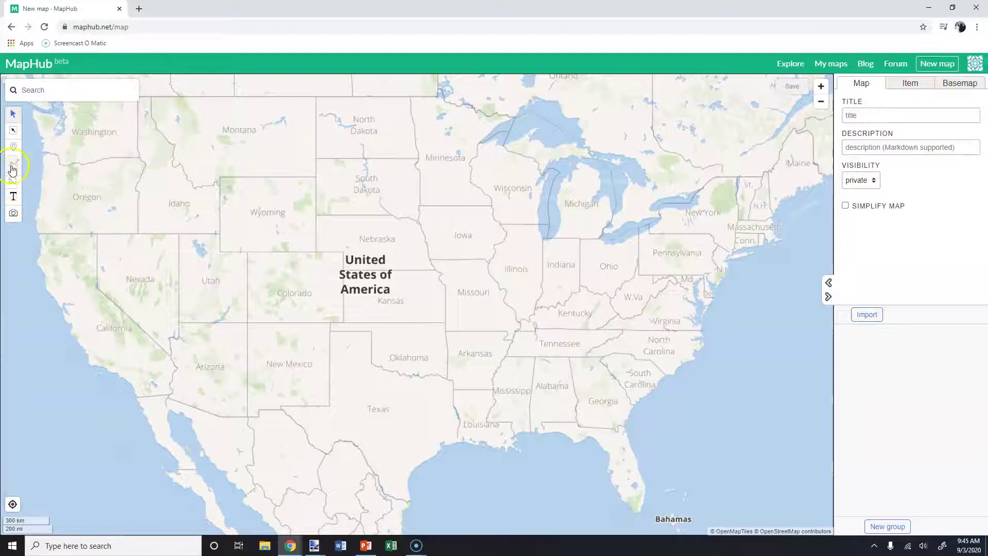
# Place a dark green marker in western North Carolina titled 'Hickory'.
pyautogui.click(13, 149)
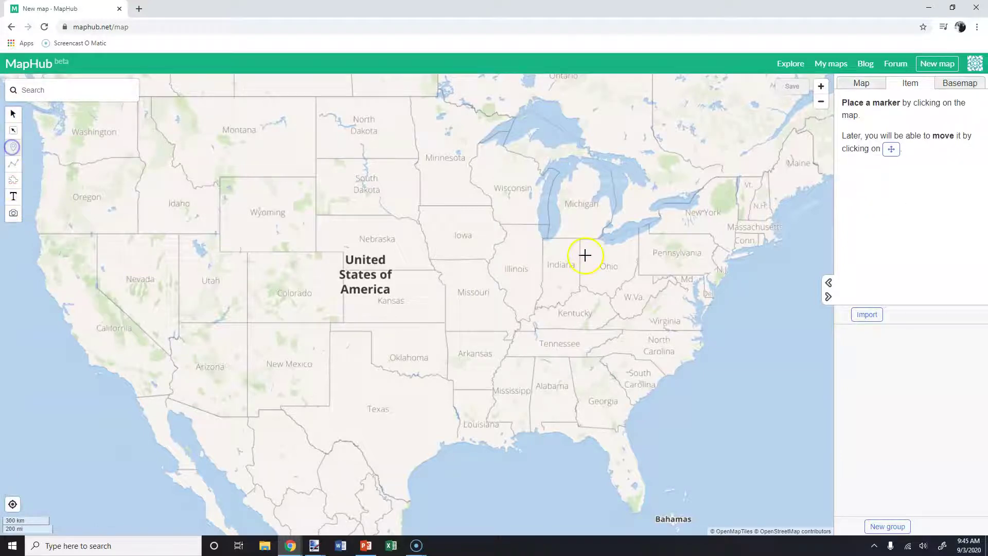
pyautogui.click(631, 338)
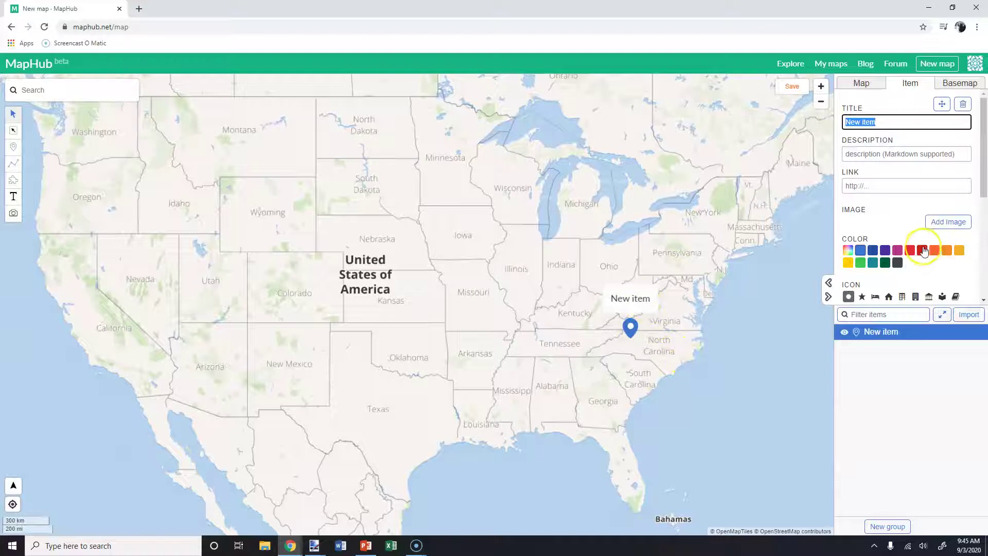
pyautogui.click(923, 251)
pyautogui.click(885, 263)
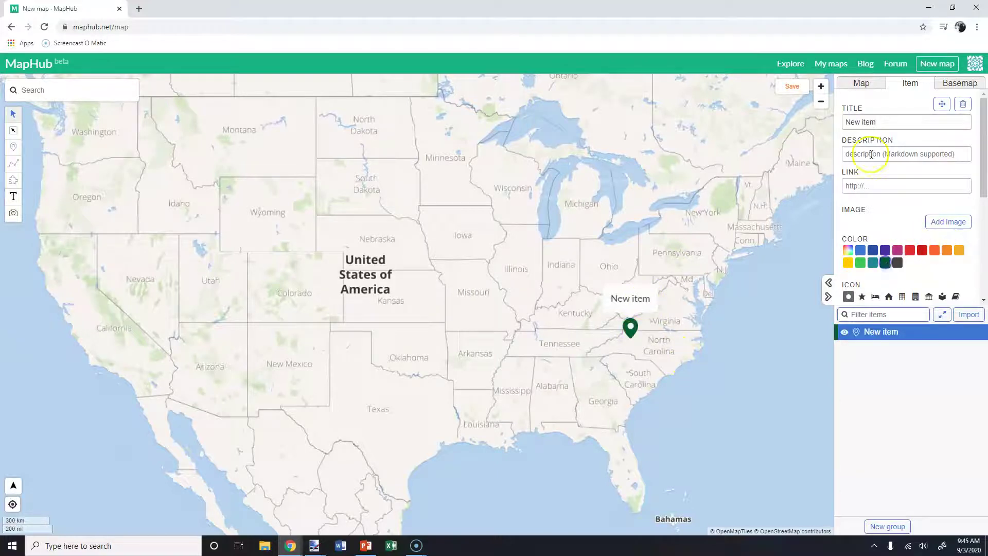
pyautogui.moveTo(877, 122); pyautogui.dragTo(838, 123)
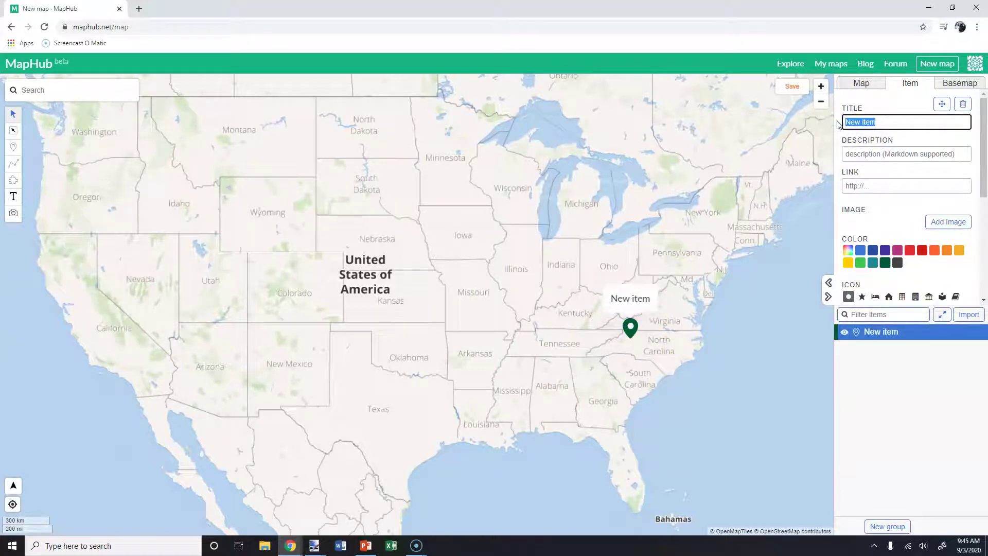
pyautogui.write('Hickory')
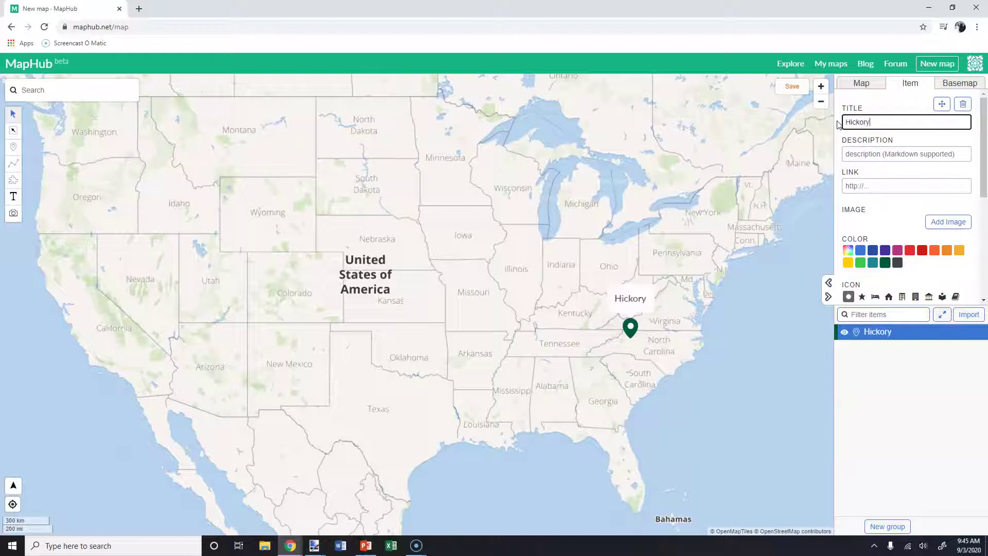
pyautogui.click(879, 153)
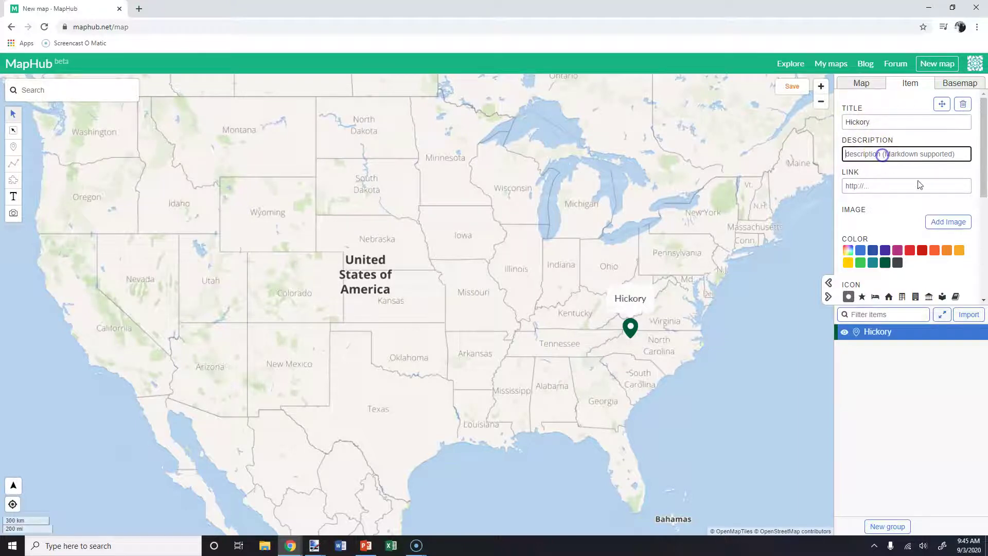
pyautogui.click(878, 186)
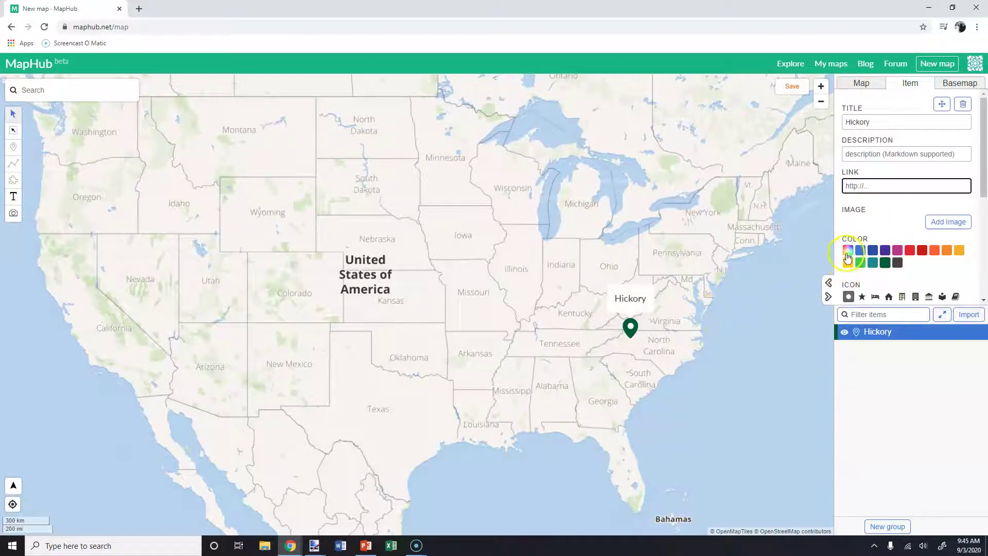
# Recolour the Hickory pin with a custom dark slate shade, #233641.
pyautogui.click(847, 250)
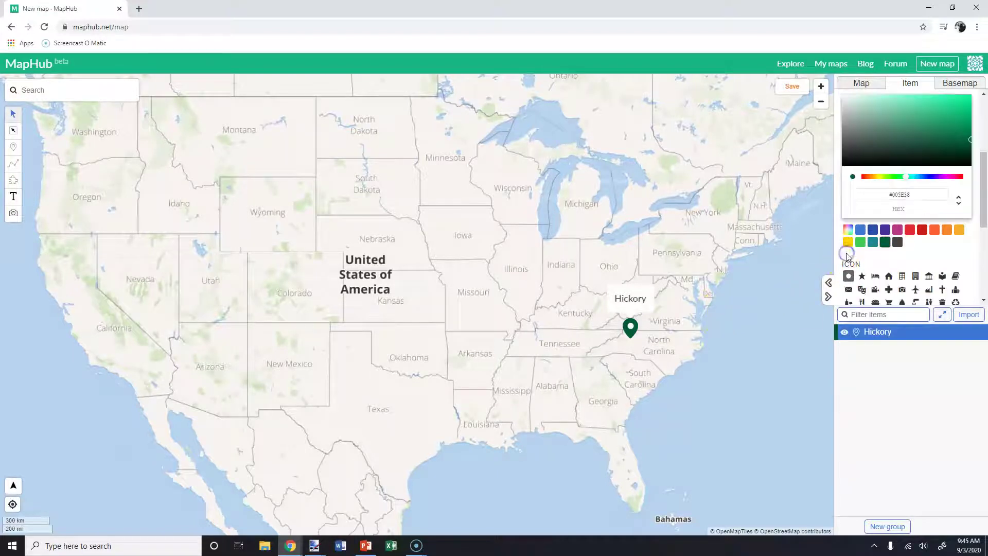
pyautogui.click(918, 176)
pyautogui.click(885, 136)
pyautogui.moveTo(904, 113); pyautogui.dragTo(902, 148)
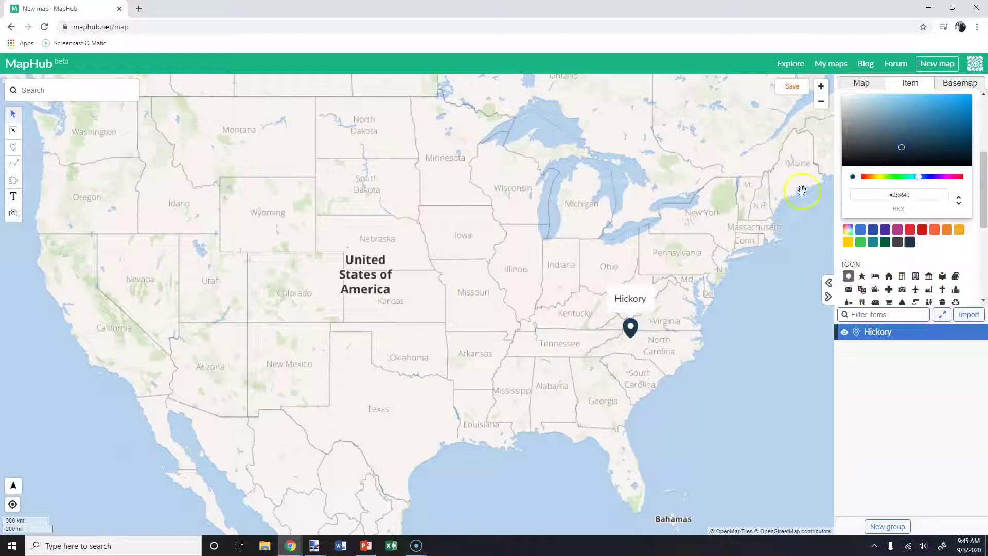
pyautogui.click(16, 166)
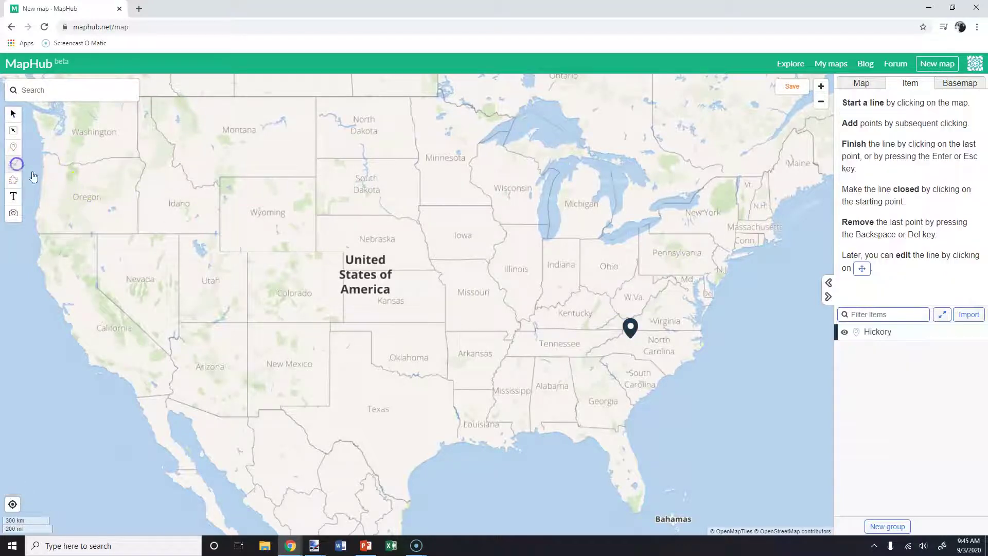
# Draw a closed blue line around Tennessee through its western, northwest and eastern points.
pyautogui.click(505, 354)
pyautogui.click(516, 331)
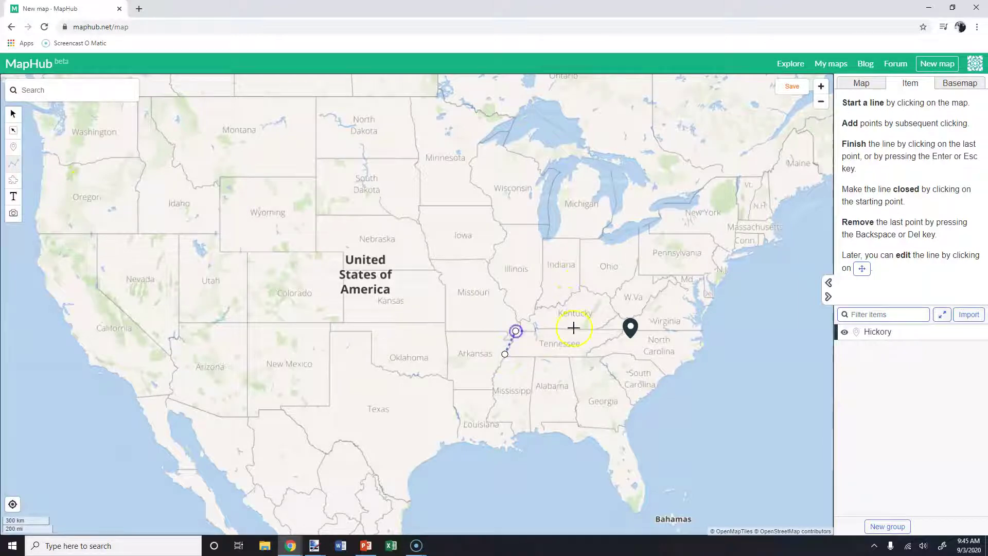
pyautogui.click(585, 355)
pyautogui.click(505, 354)
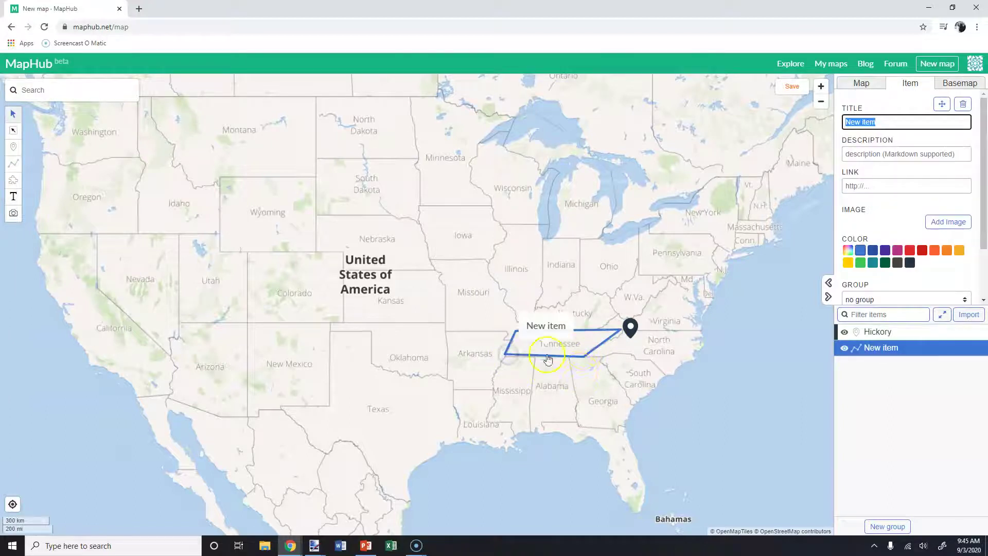
pyautogui.click(14, 180)
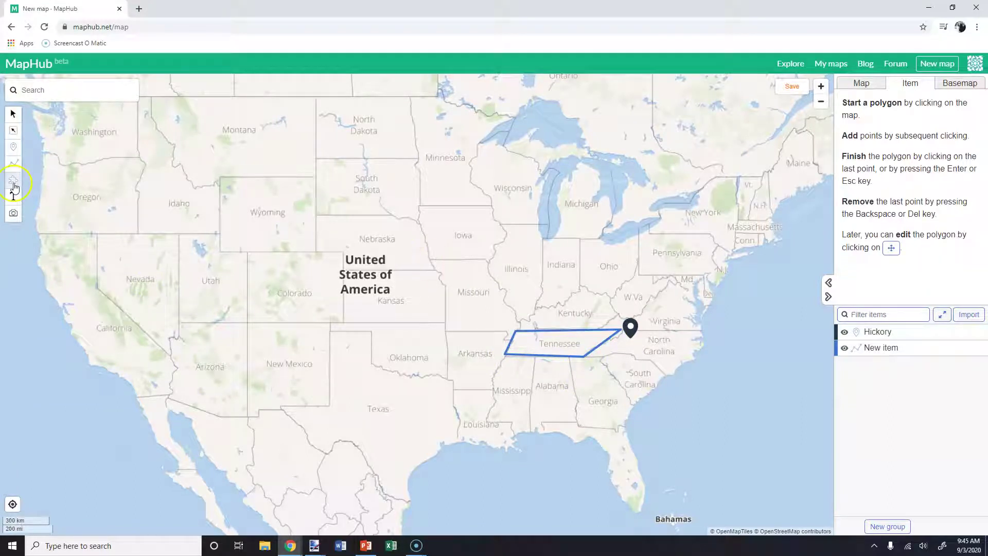
# Trace a seven-point polygon around Iowa's borders and close it.
pyautogui.click(429, 259)
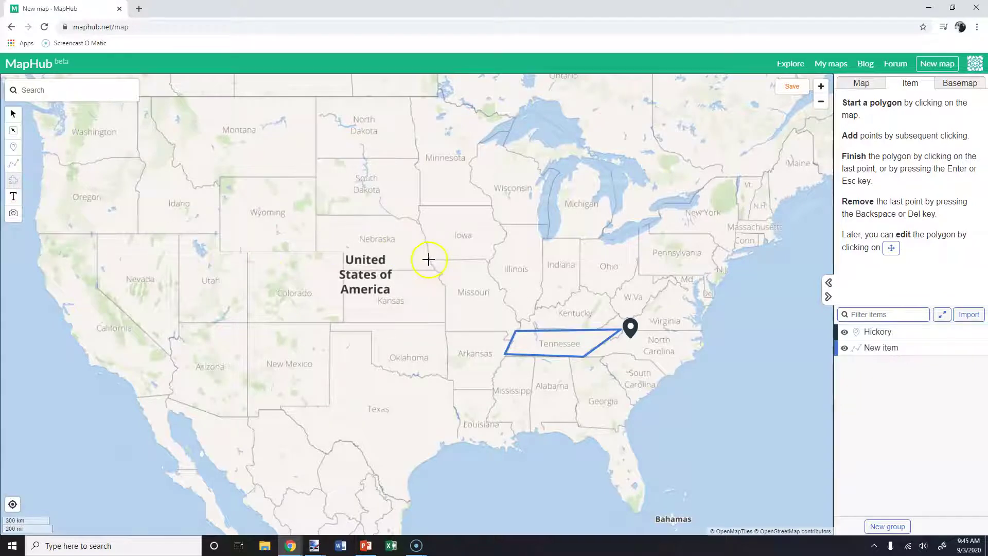
pyautogui.click(491, 259)
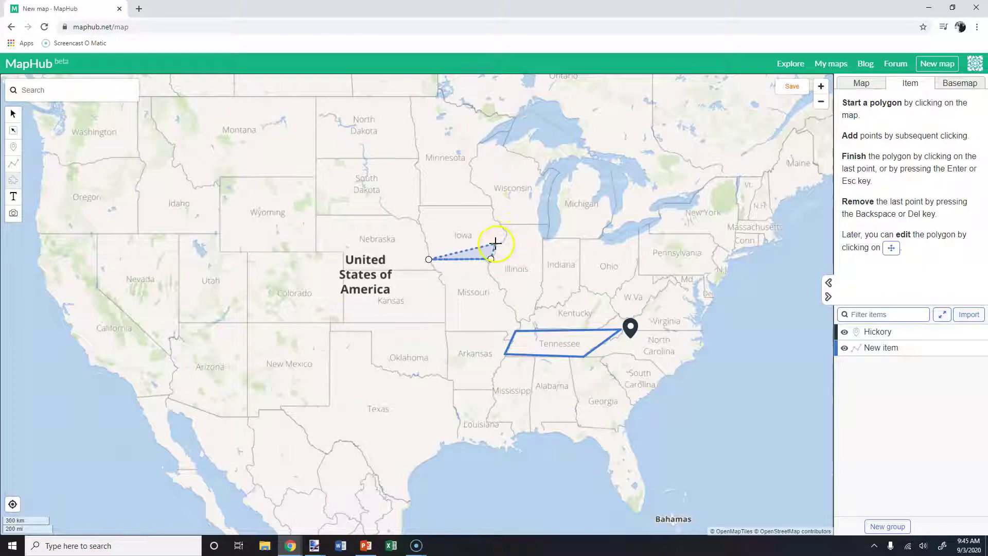
pyautogui.click(496, 242)
pyautogui.click(506, 232)
pyautogui.click(491, 207)
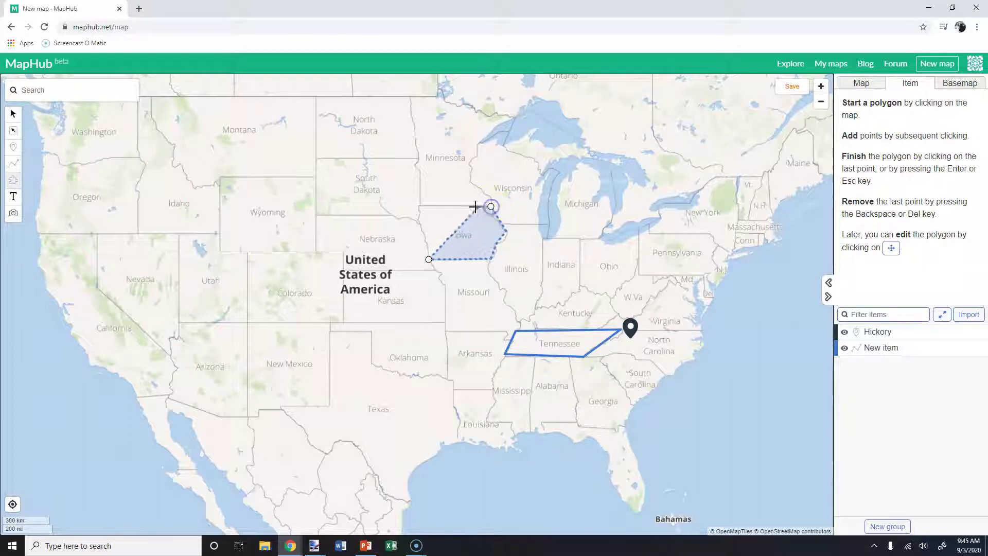
pyautogui.click(419, 206)
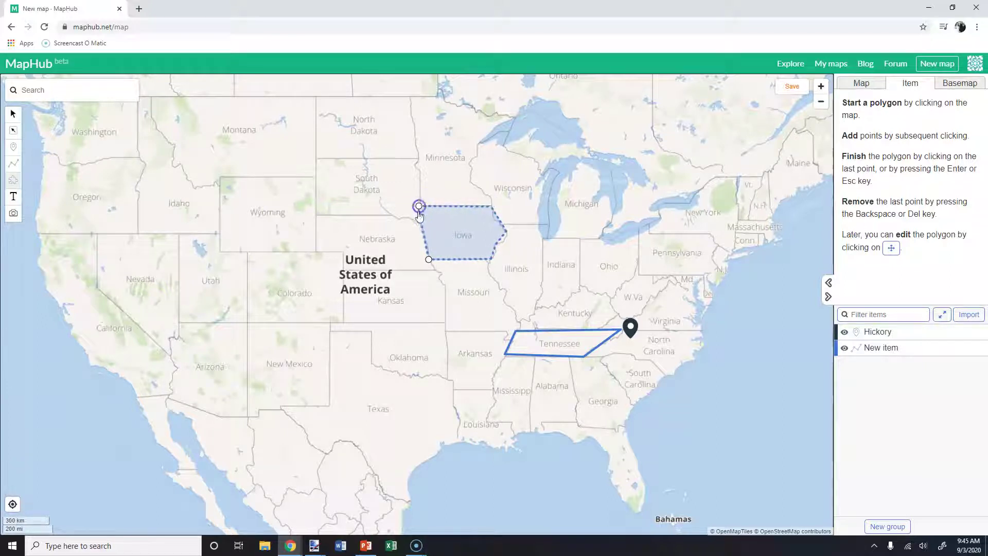
pyautogui.click(418, 222)
pyautogui.click(429, 260)
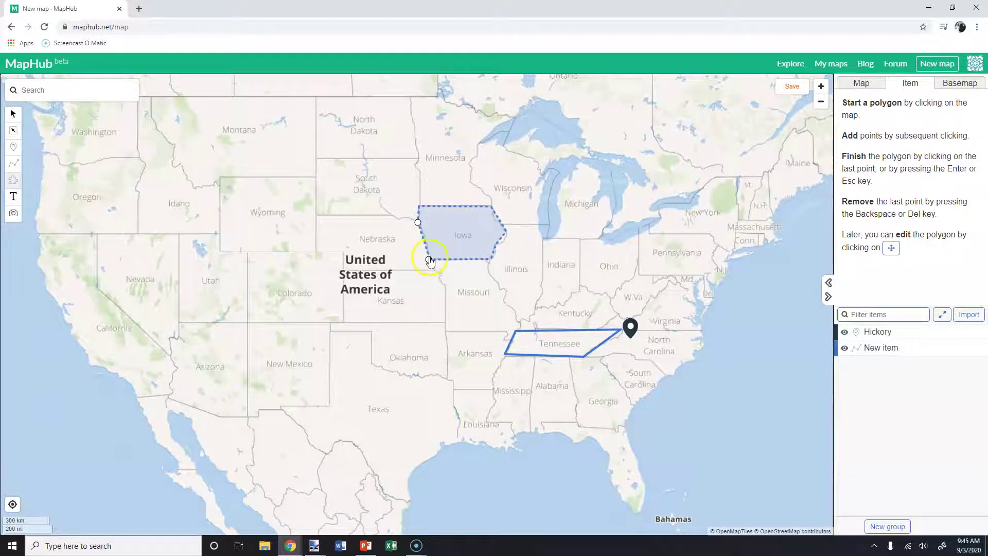
pyautogui.click(430, 259)
# Colour the Iowa polygon dark green and add an empty Group 1.
pyautogui.click(922, 252)
pyautogui.click(885, 263)
pyautogui.click(889, 122)
pyautogui.tripleClick(889, 121)
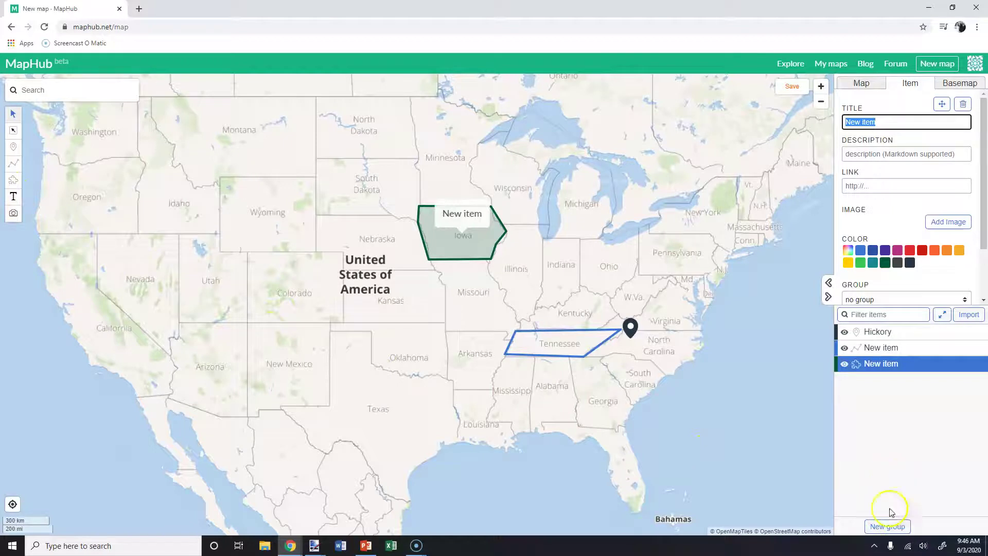
pyautogui.click(887, 526)
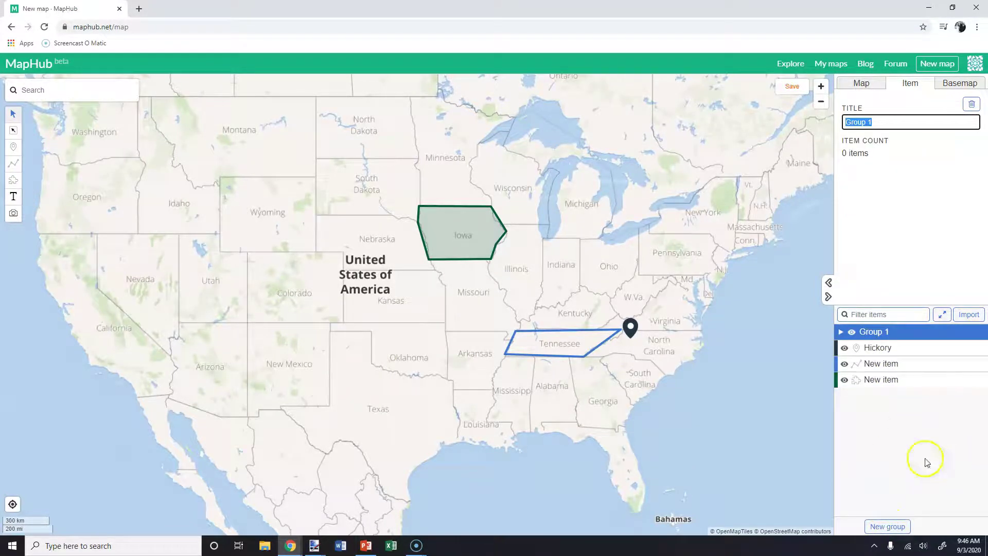
# Rename Group 1 to 'Pins' and add a second group titled '13 Colonies'.
pyautogui.click(842, 334)
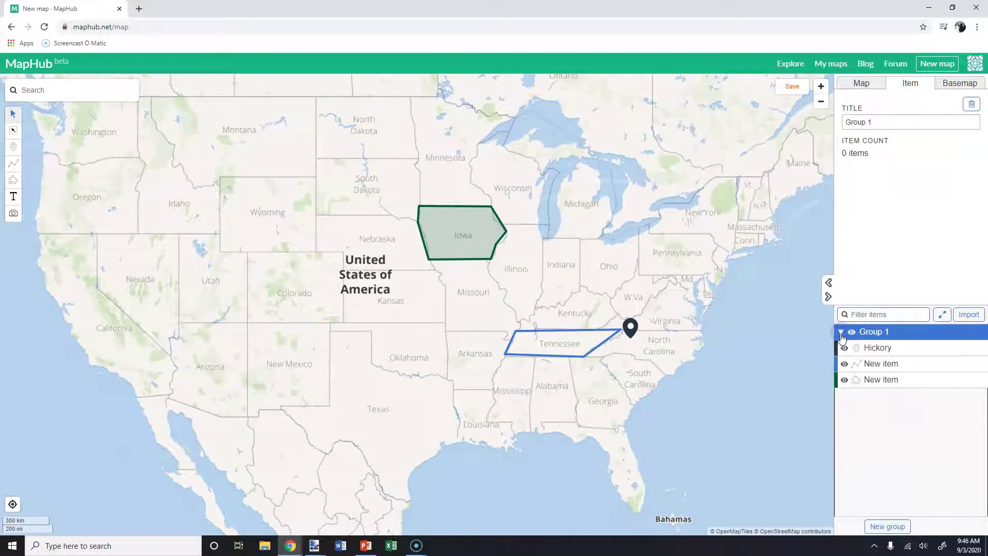
pyautogui.moveTo(887, 126); pyautogui.dragTo(838, 125)
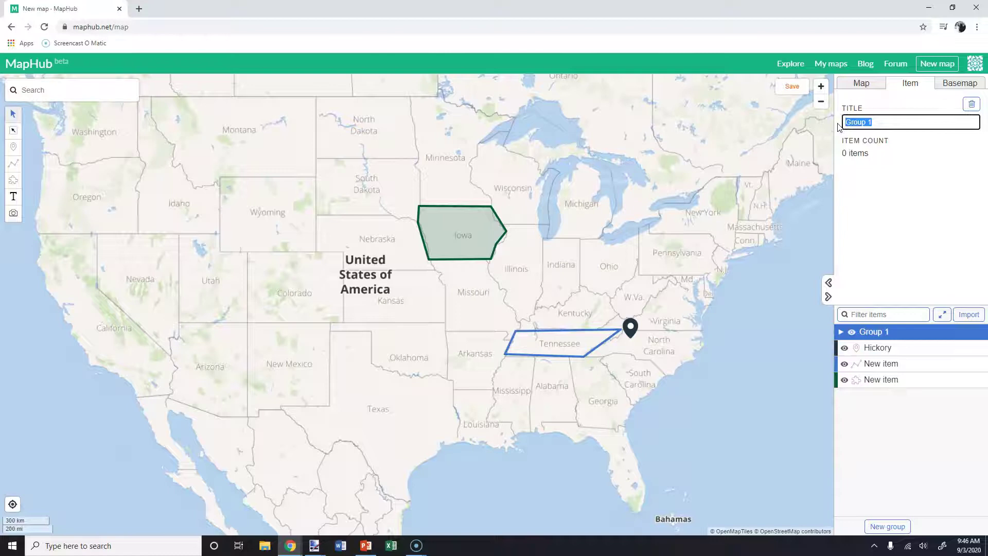
pyautogui.write('Pins')
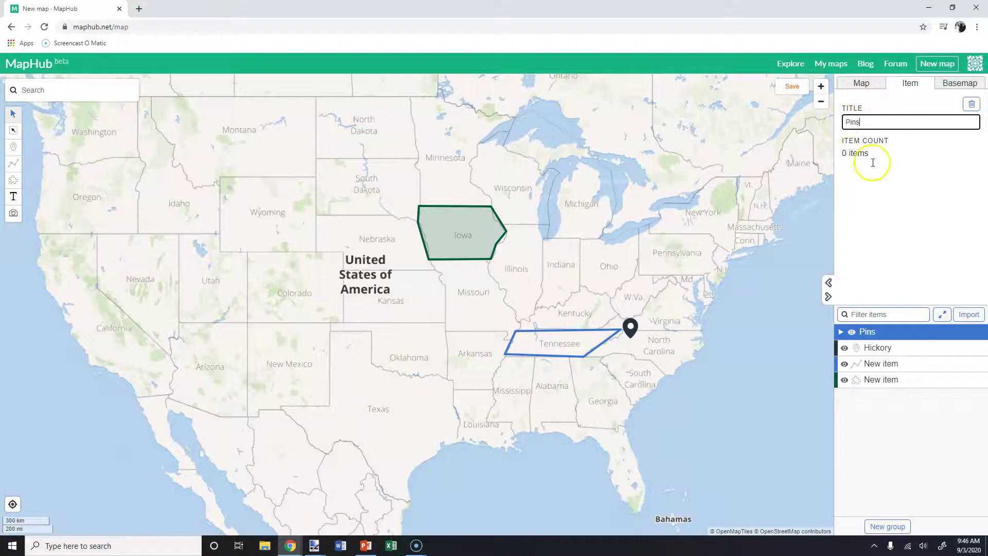
pyautogui.click(888, 526)
pyautogui.moveTo(916, 363); pyautogui.dragTo(913, 358)
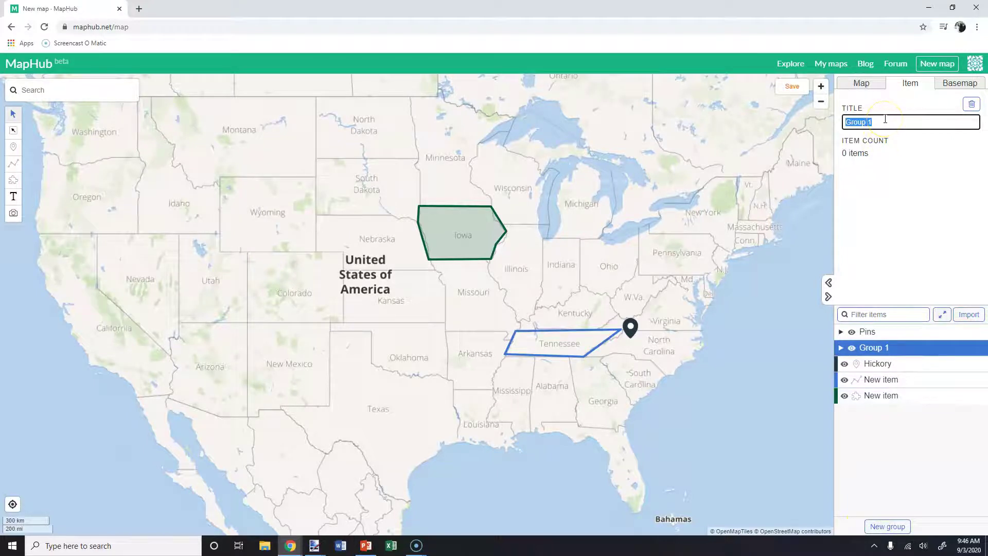
pyautogui.write('Colonies')
pyautogui.click(880, 214)
# Reorder the item list, moving the Tennessee line directly under Pins.
pyautogui.click(872, 365)
pyautogui.moveTo(872, 369); pyautogui.dragTo(872, 347)
pyautogui.click(891, 381)
pyautogui.moveTo(890, 383); pyautogui.dragTo(879, 360)
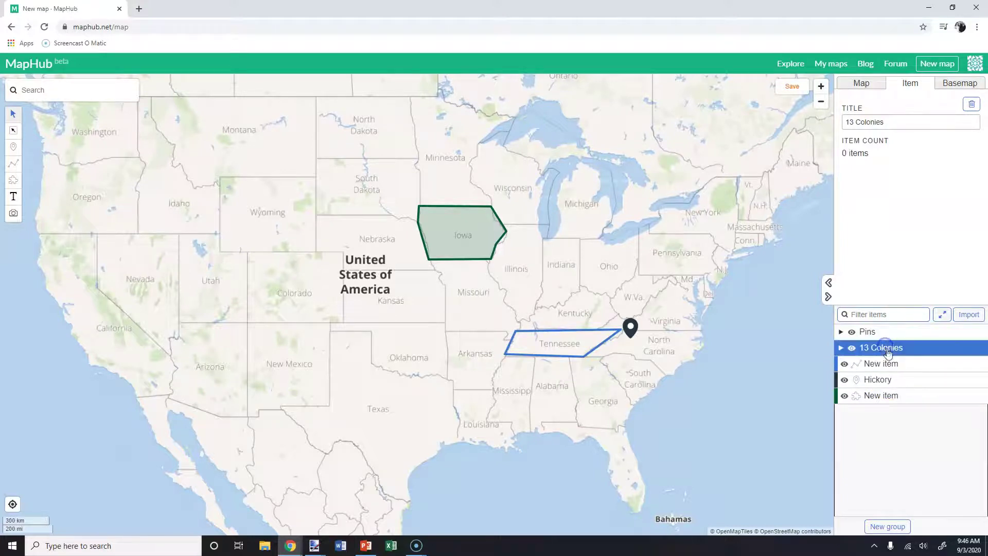
pyautogui.click(865, 332)
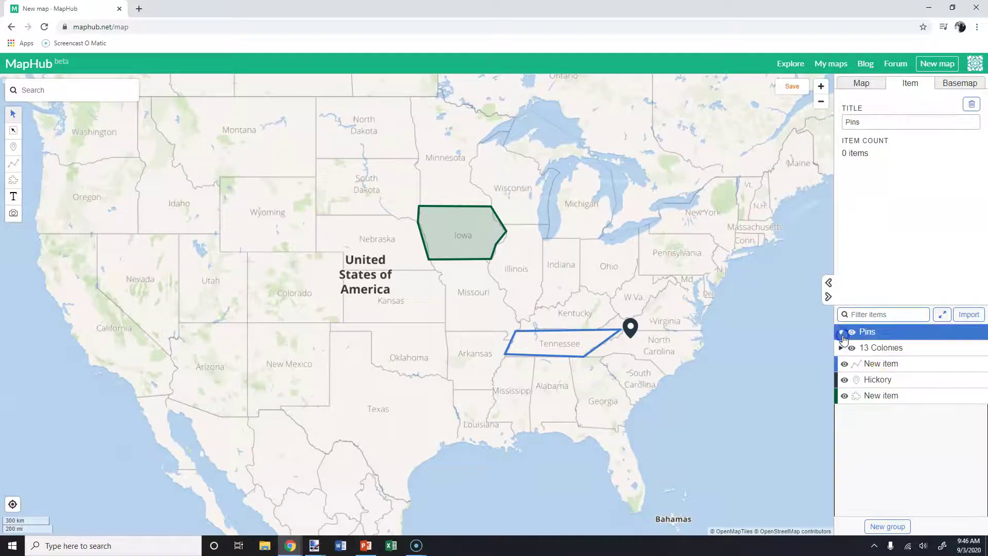
# Move Hickory into Pins, retitle the polygon 'Iowa', and move it into Pins too.
pyautogui.moveTo(872, 379); pyautogui.dragTo(872, 347)
pyautogui.moveTo(892, 402); pyautogui.dragTo(864, 389)
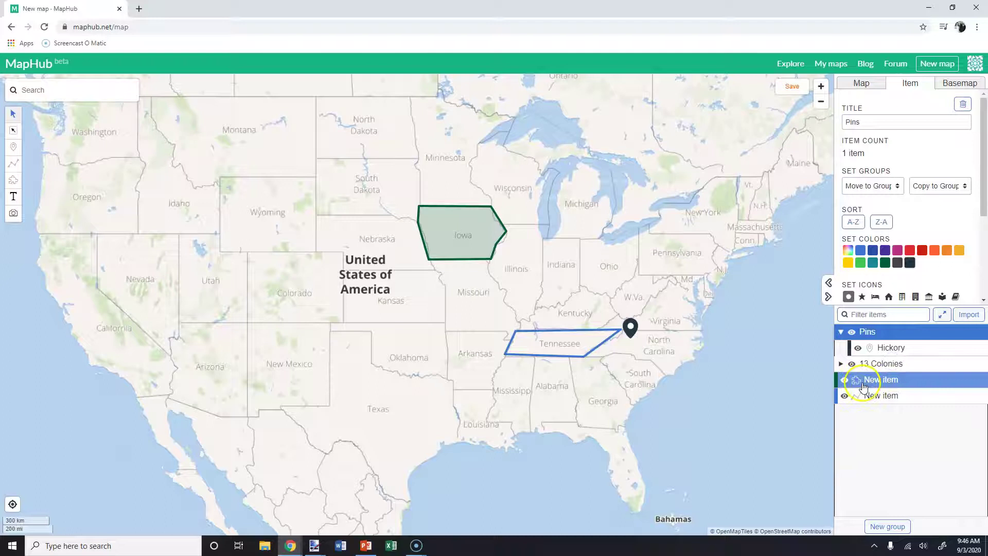
pyautogui.click(856, 382)
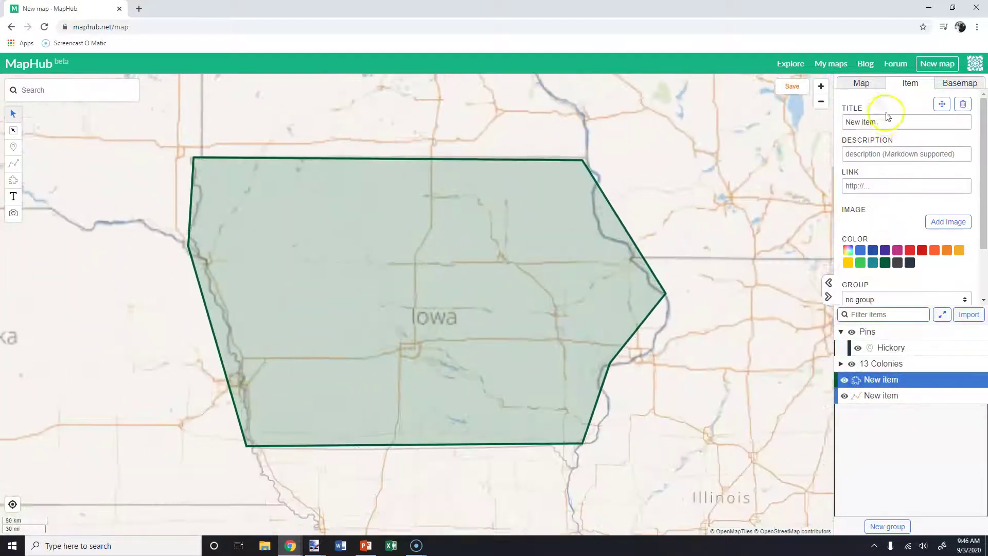
pyautogui.doubleClick(870, 122)
pyautogui.hotkey('ctrl', 'a')
pyautogui.write('Iowa')
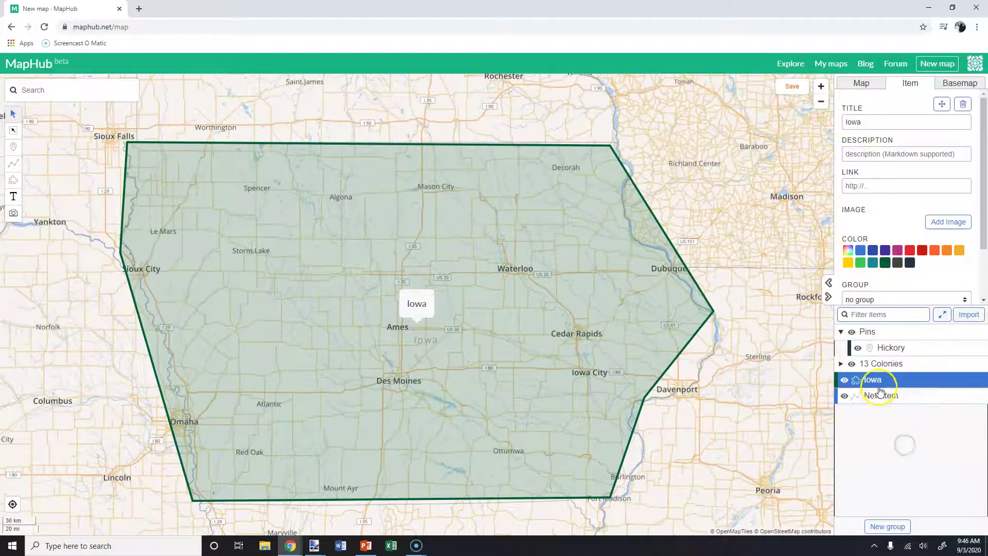
pyautogui.moveTo(903, 380); pyautogui.dragTo(894, 343)
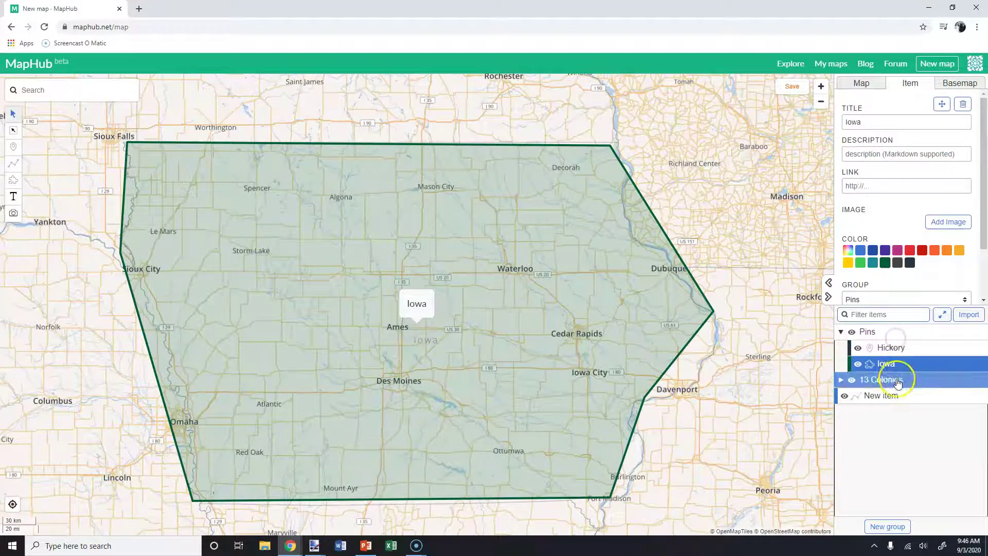
# Retitle the line item from 'New item' to 'Tennessee'.
pyautogui.click(891, 401)
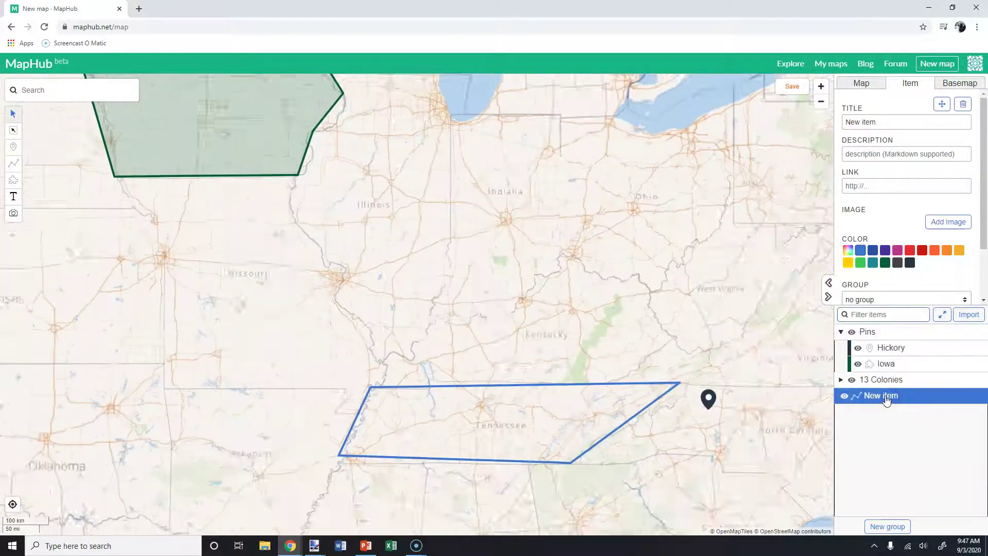
pyautogui.moveTo(876, 123); pyautogui.dragTo(845, 123)
pyautogui.write('Tenness')
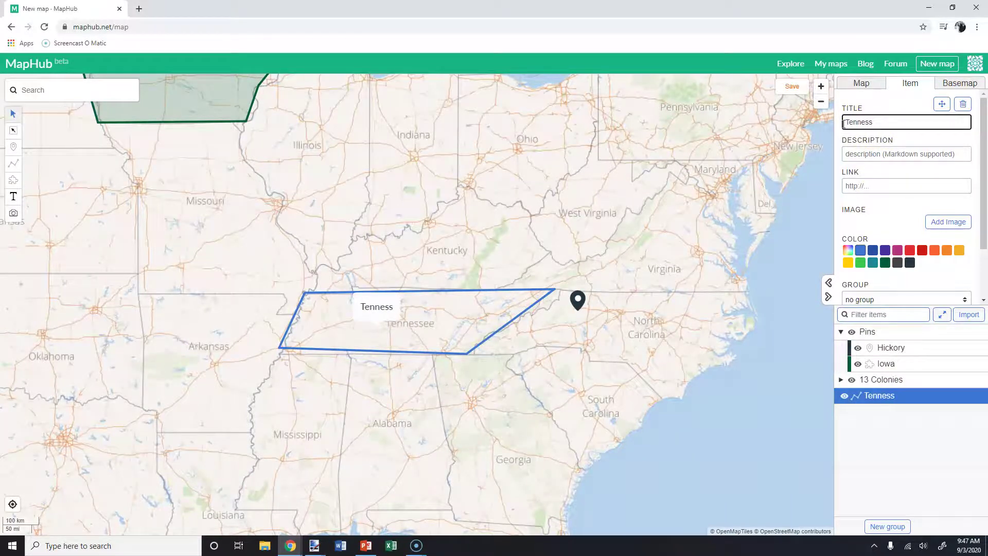
pyautogui.write('ee')
pyautogui.press('Return')
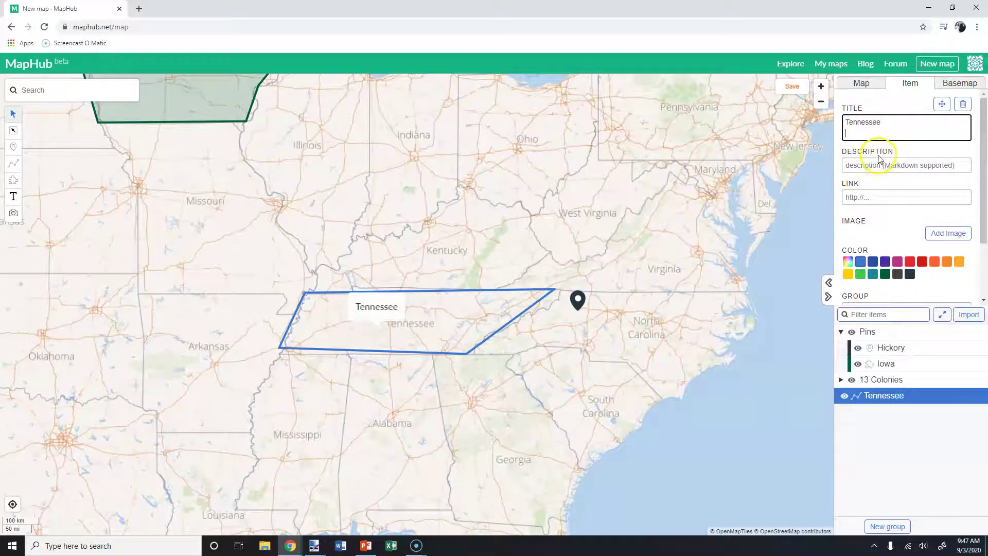
pyautogui.press('BackSpace')
pyautogui.click(729, 438)
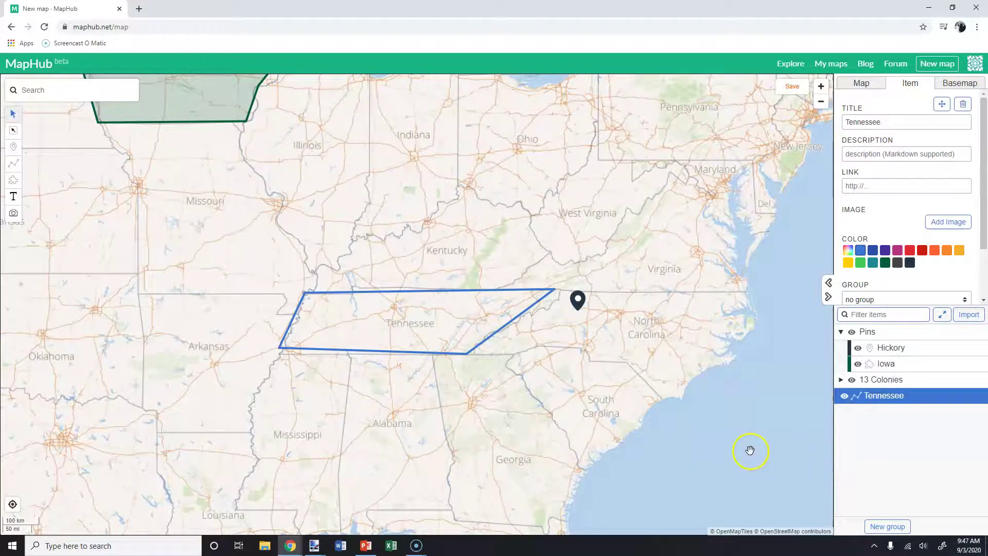
pyautogui.moveTo(492, 418); pyautogui.dragTo(644, 472)
pyautogui.scroll(-2, 644, 448)
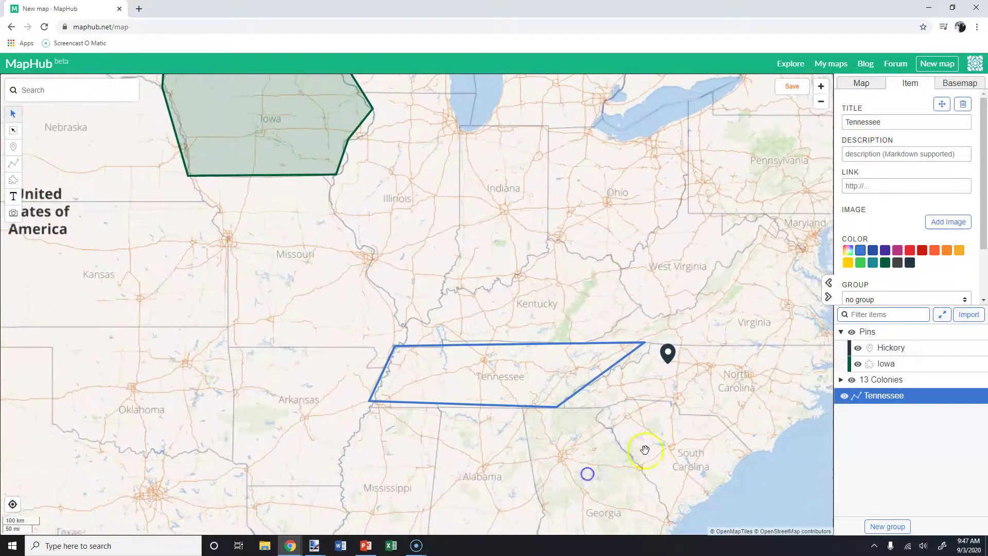
# Collapse the Pins group, toggle its visibility off and on twice, and recentre on Iowa.
pyautogui.click(880, 349)
pyautogui.click(845, 332)
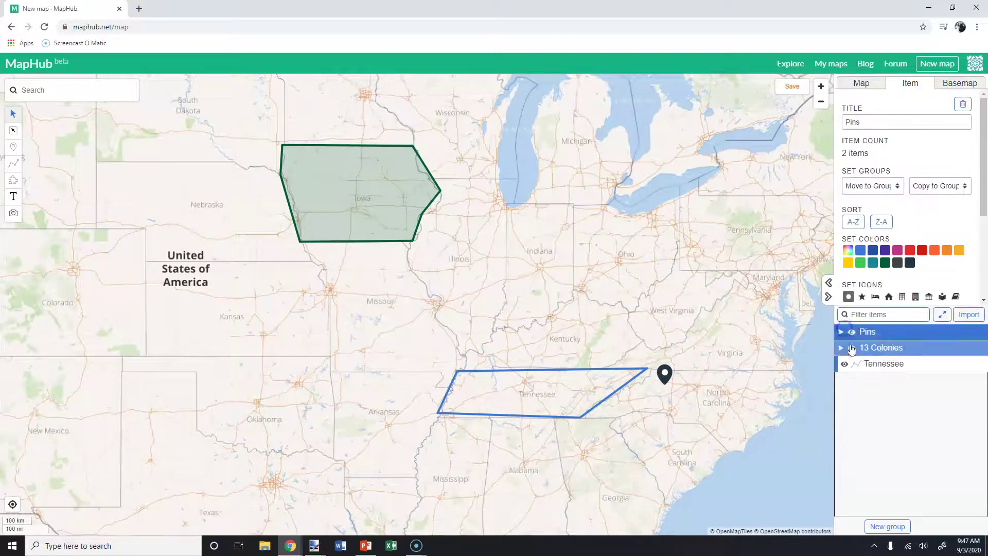
pyautogui.click(852, 333)
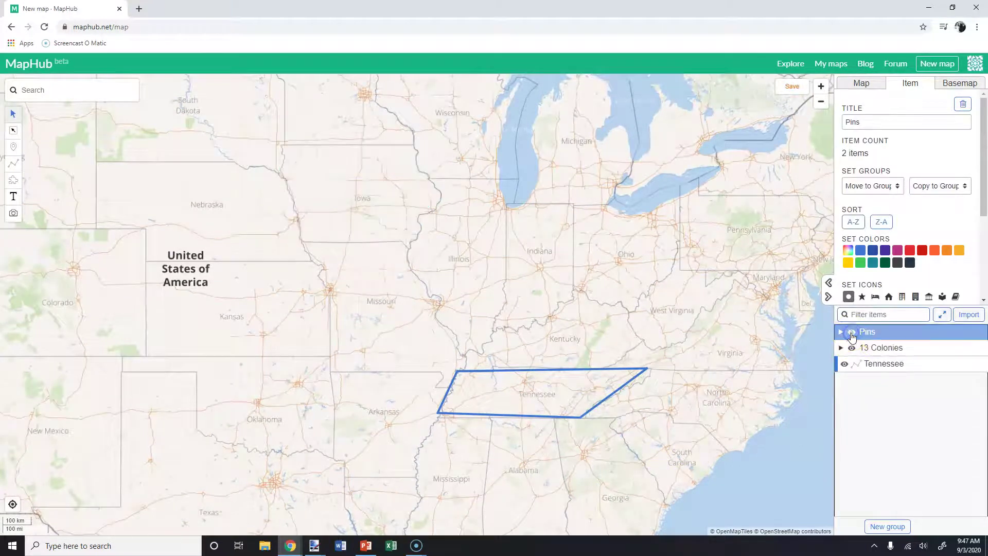
pyautogui.click(852, 333)
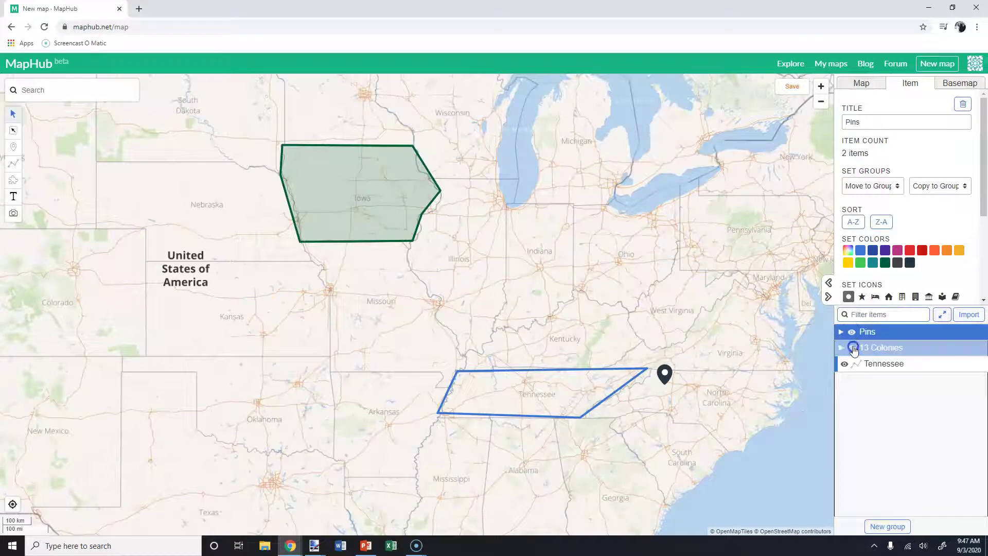
pyautogui.click(853, 332)
pyautogui.click(853, 332)
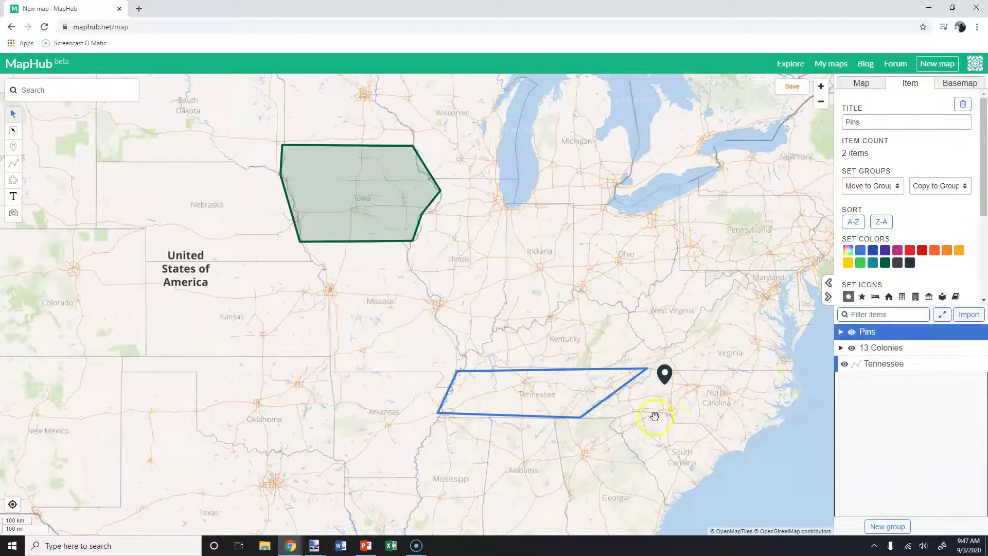
pyautogui.moveTo(651, 417); pyautogui.dragTo(551, 314)
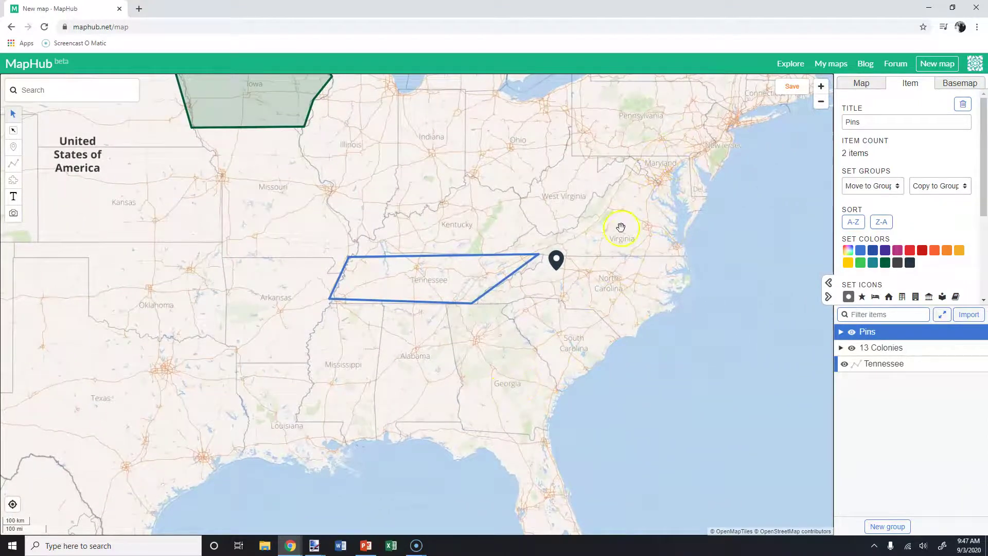
pyautogui.moveTo(585, 348); pyautogui.dragTo(582, 392)
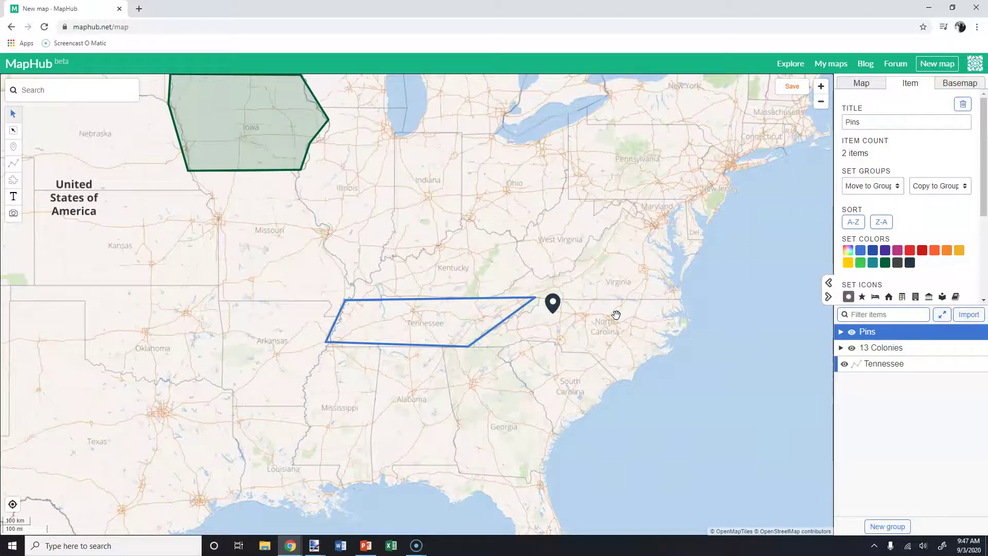
# Save the map as 'Test Map #1' with public visibility.
pyautogui.click(790, 95)
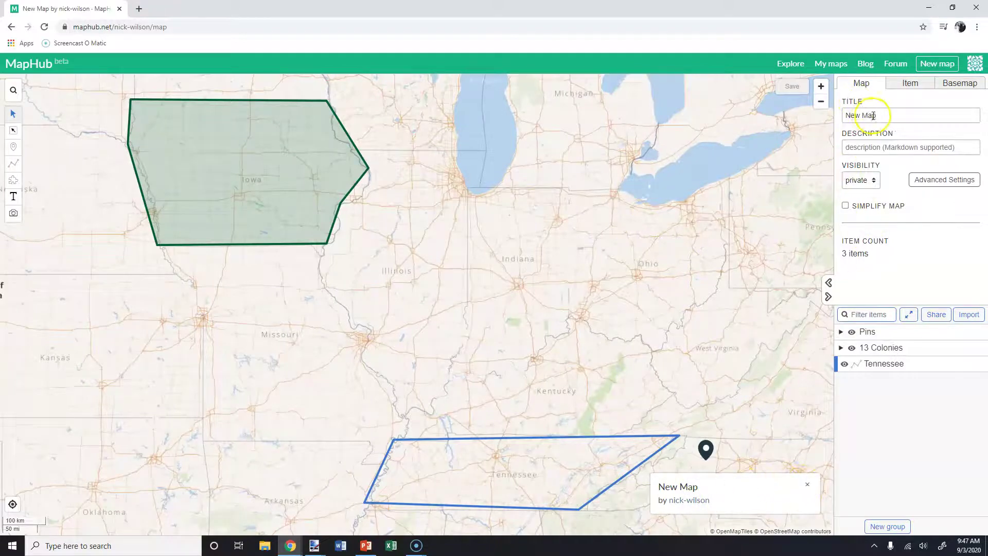
pyautogui.moveTo(878, 115); pyautogui.dragTo(839, 116)
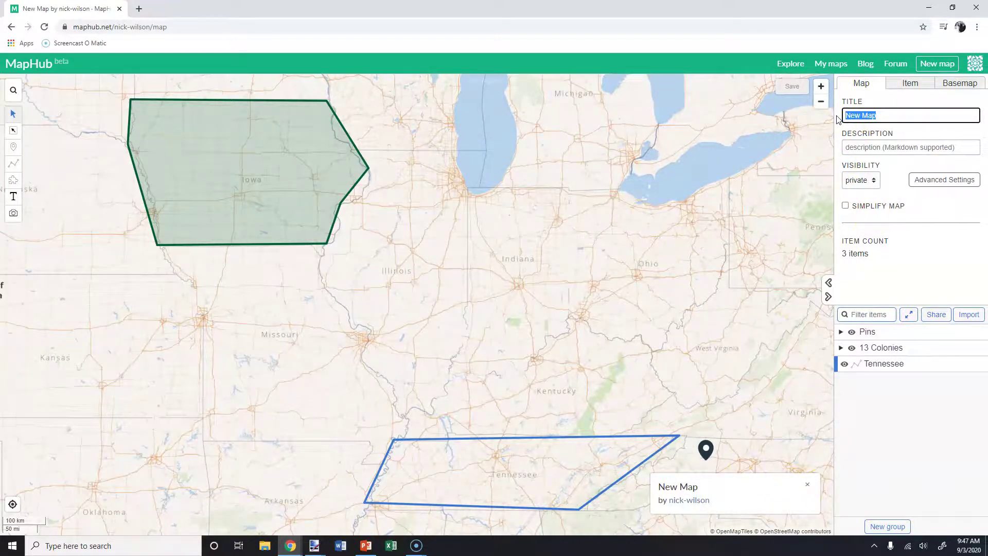
pyautogui.write('Test')
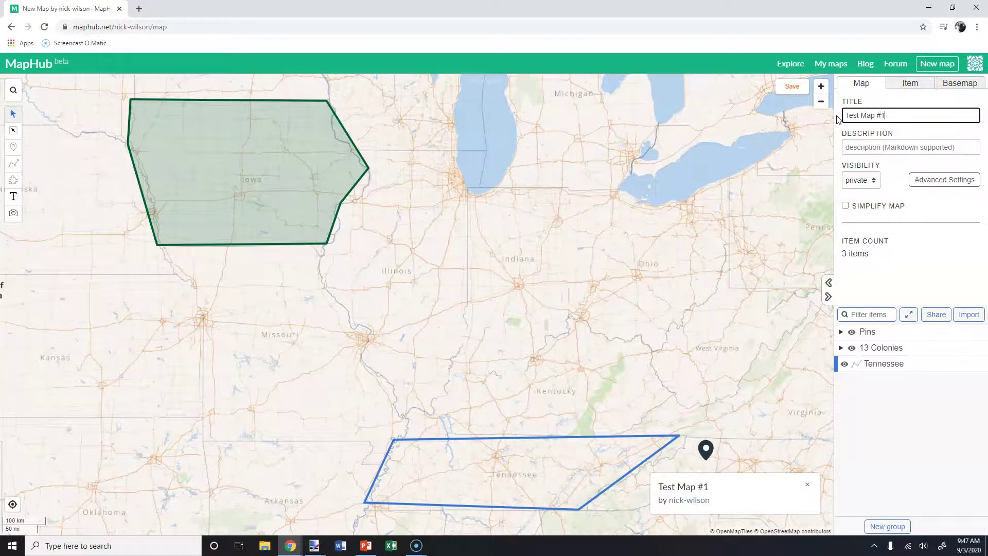
pyautogui.click(871, 182)
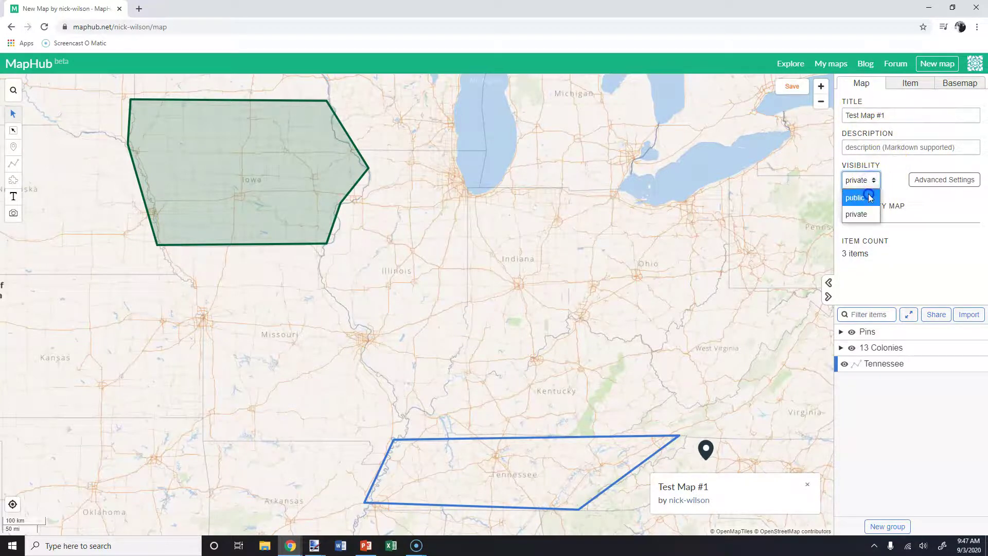
pyautogui.click(869, 198)
pyautogui.click(939, 182)
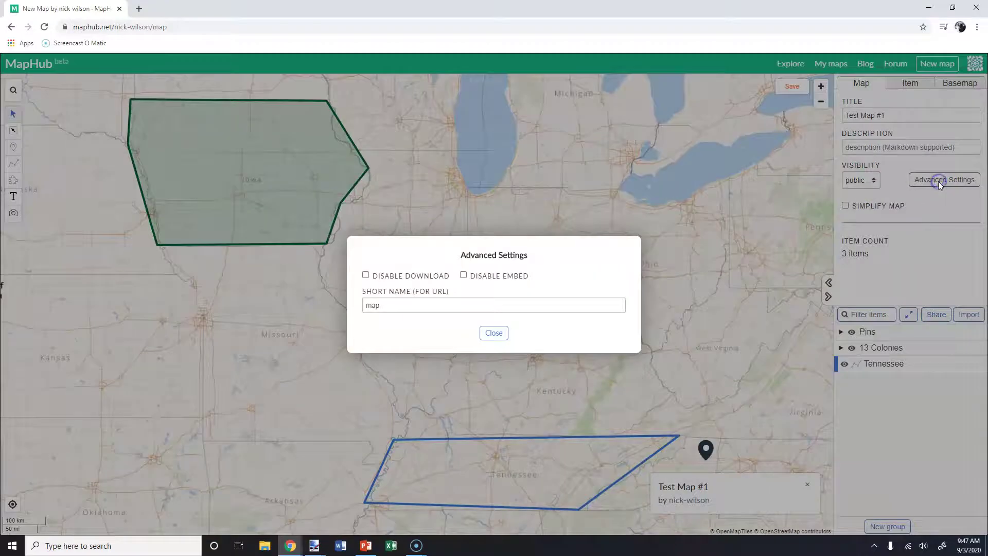
# Close Advanced Settings, browse the Item and Basemap tabs, then bring up the map's Share panel.
pyautogui.click(493, 331)
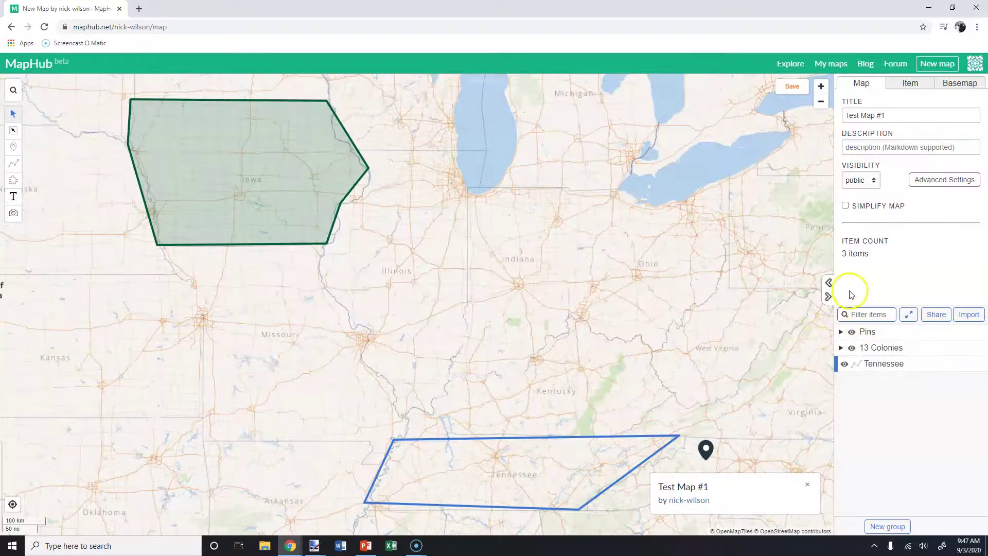
pyautogui.click(914, 84)
pyautogui.click(945, 85)
pyautogui.scroll(-6, 927, 165)
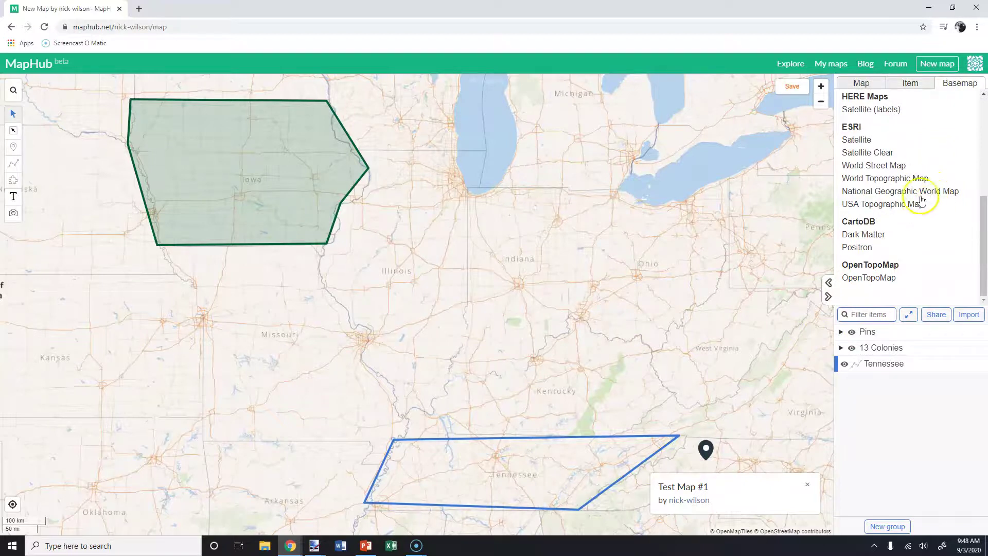
pyautogui.click(934, 315)
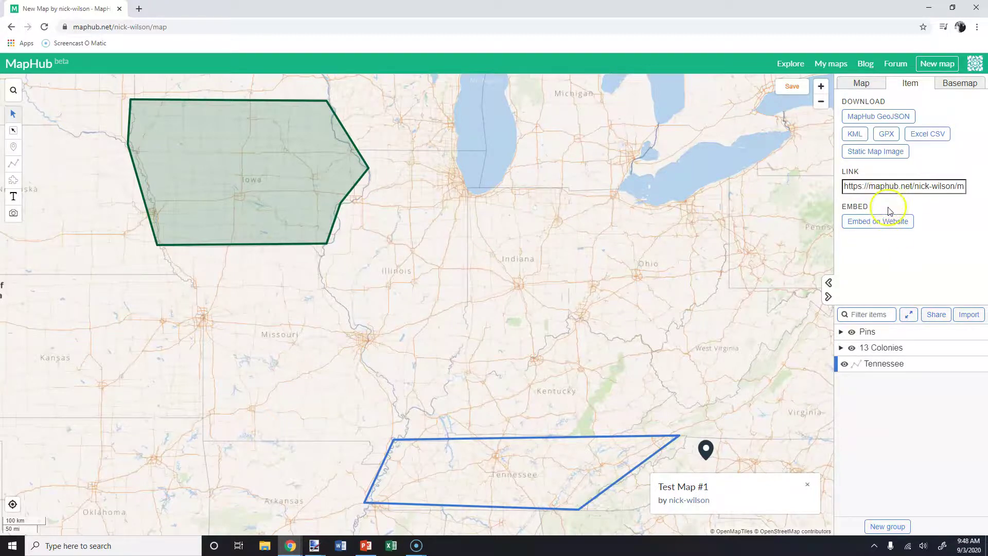
# Check the Map tab, return to Share, and select the whole 'Test Map #1' link URL.
pyautogui.click(892, 187)
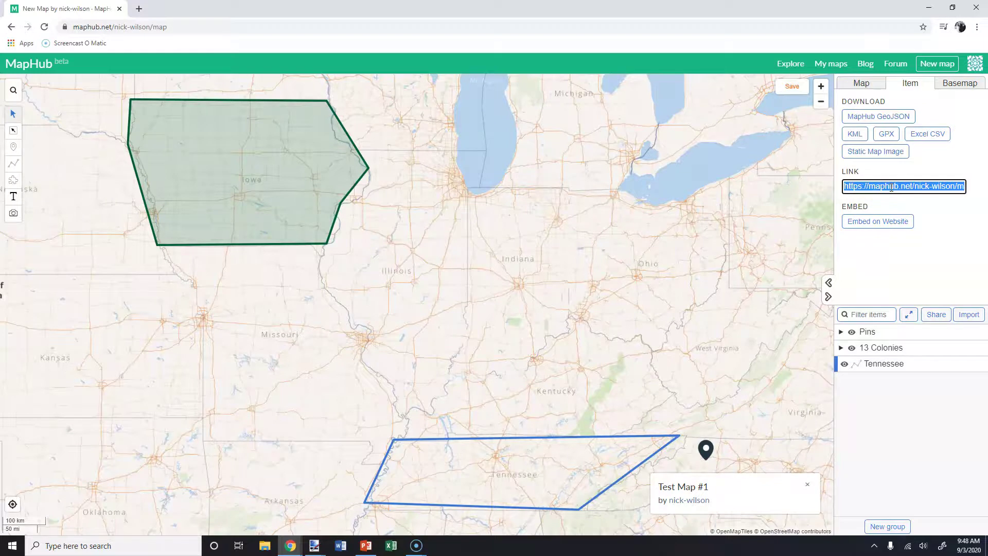
pyautogui.click(862, 85)
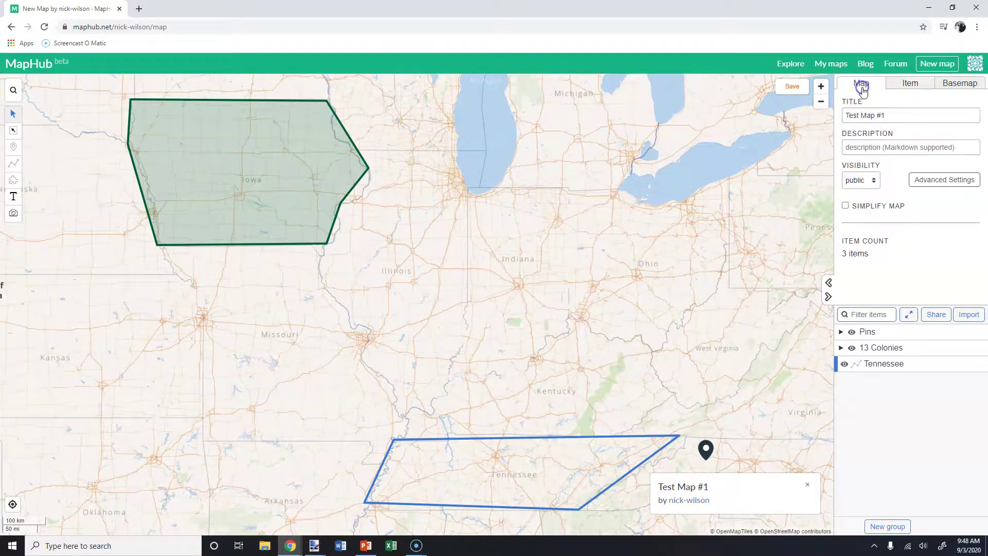
pyautogui.click(938, 315)
pyautogui.click(908, 192)
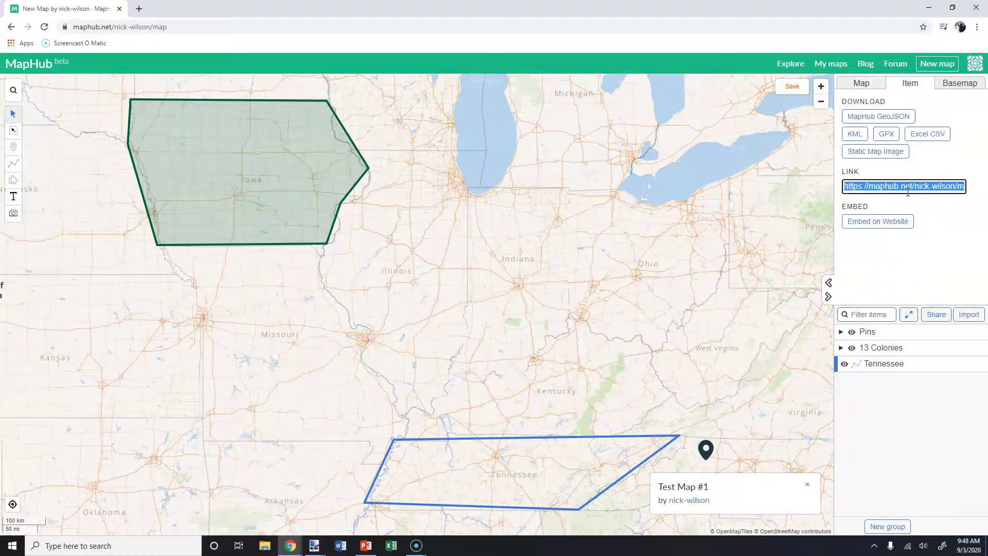